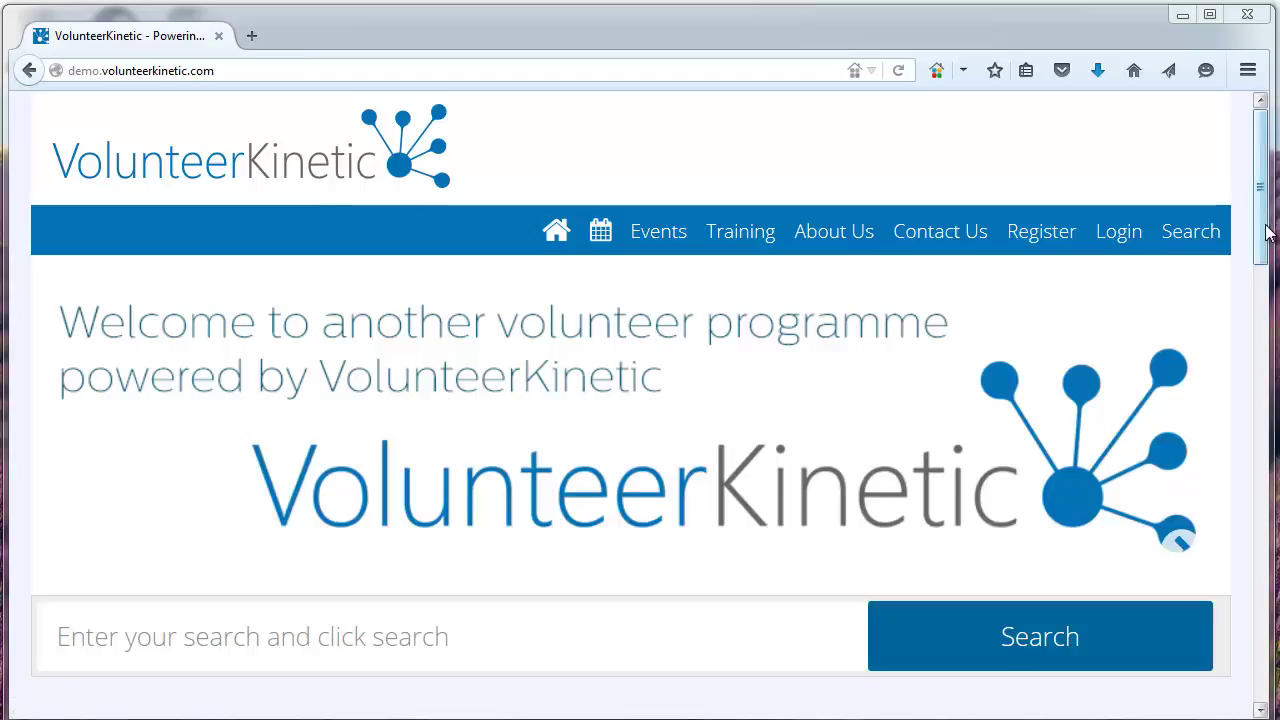
# Open the registration form for providers who are looking for volunteers.
pyautogui.moveTo(1264, 228)
pyautogui.mouseDown()
pyautogui.moveTo(1268, 290)
pyautogui.moveTo(1258, 210)
pyautogui.mouseUp()
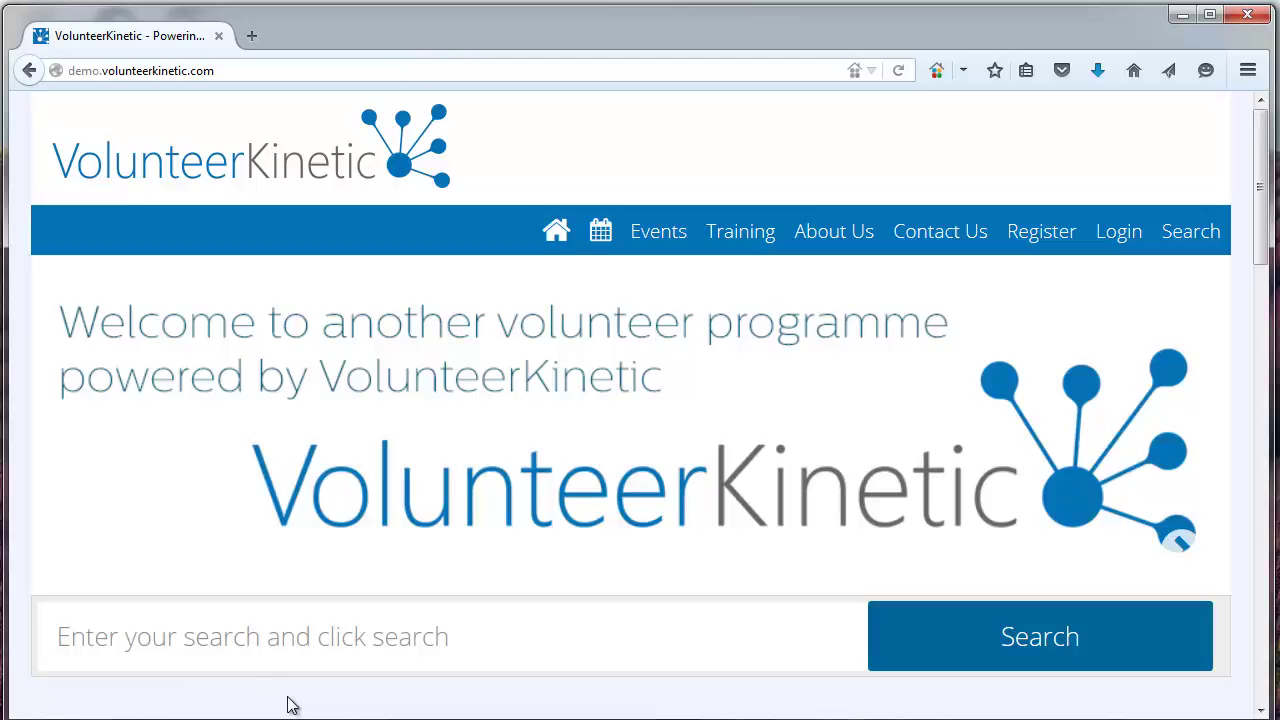
pyautogui.click(1046, 244)
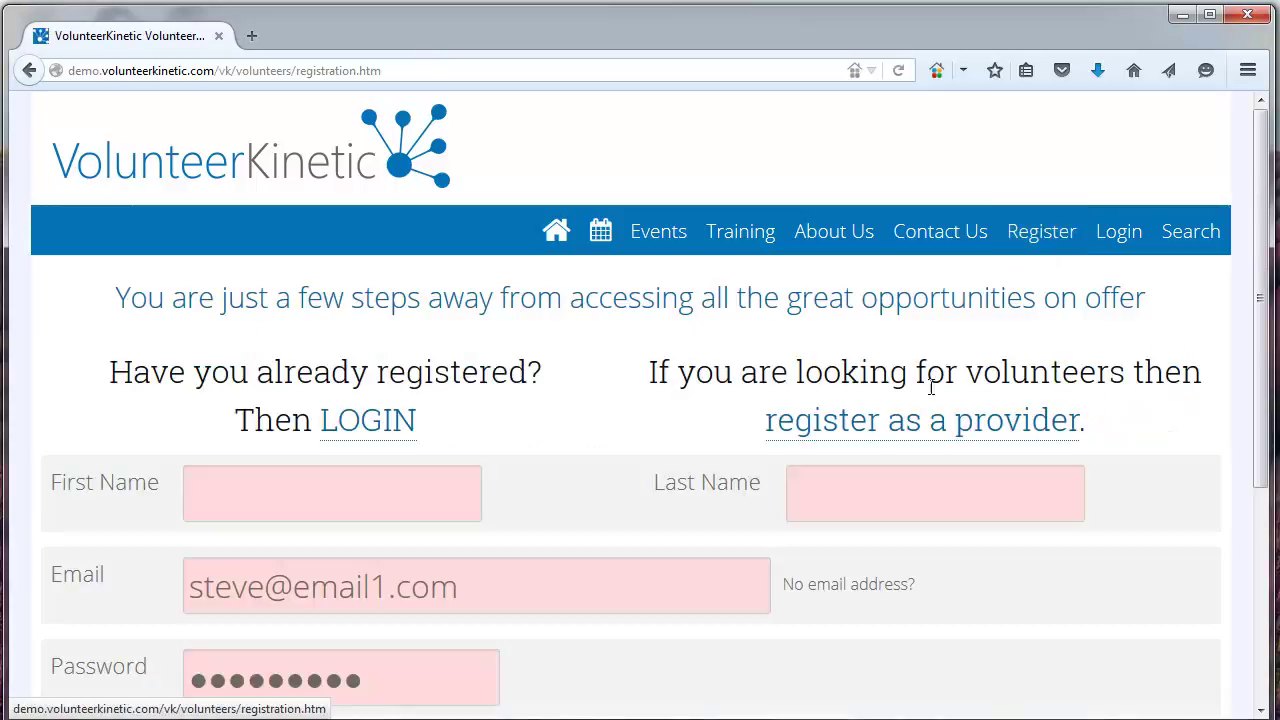
pyautogui.click(868, 430)
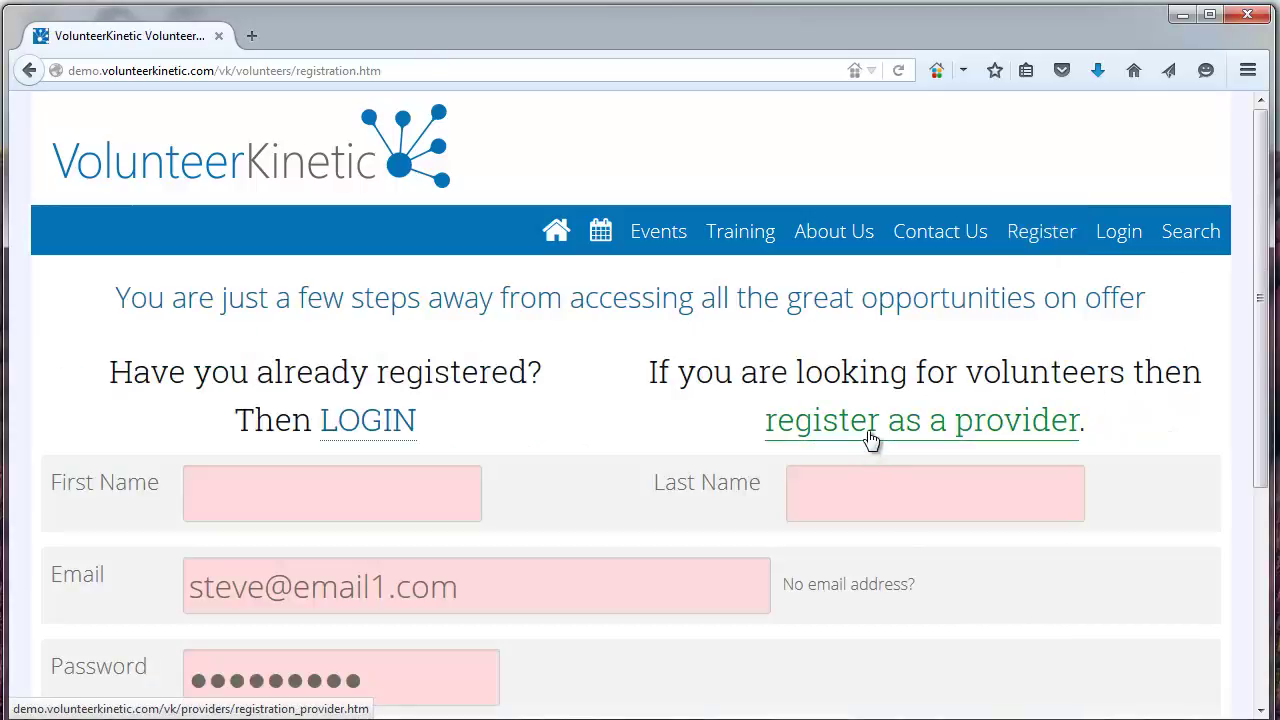
# Enter "st peters school" as the organisation's name and "st-peters-school" as its profile webpage address.
pyautogui.click(607, 523)
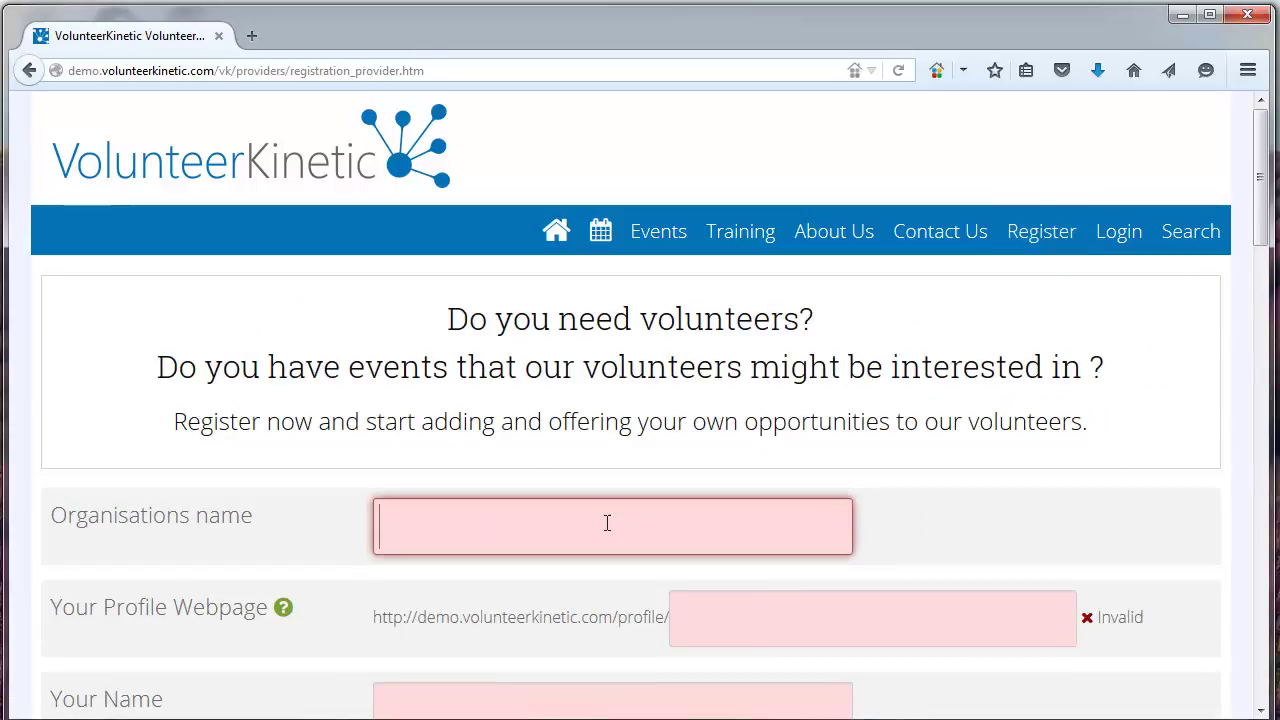
pyautogui.write('st peter')
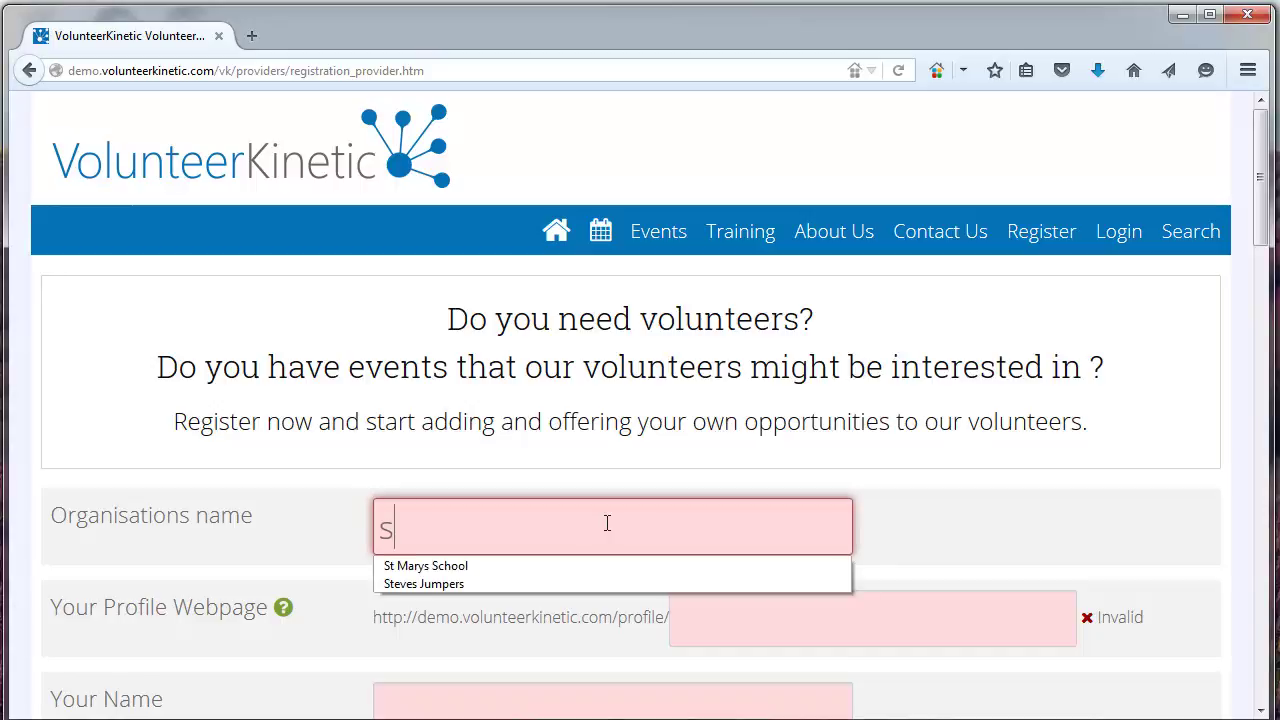
pyautogui.write('s school')
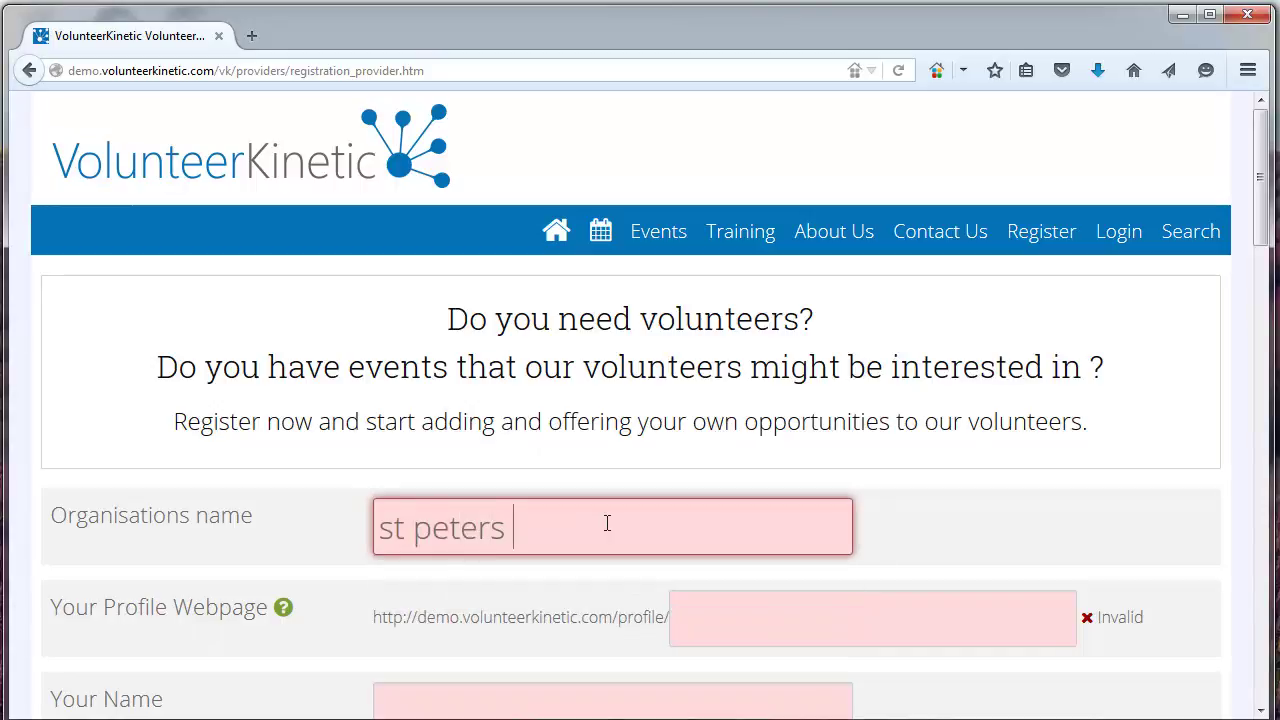
pyautogui.click(715, 617)
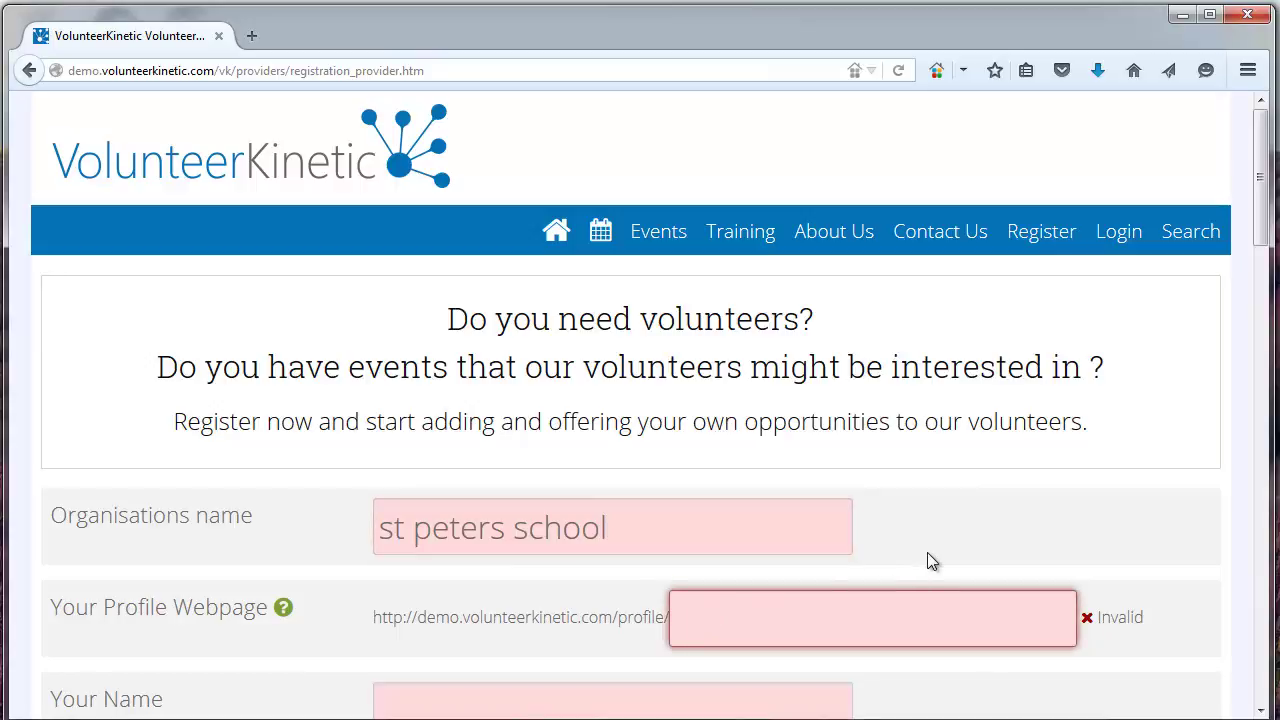
pyautogui.scroll(-3, 1012, 371)
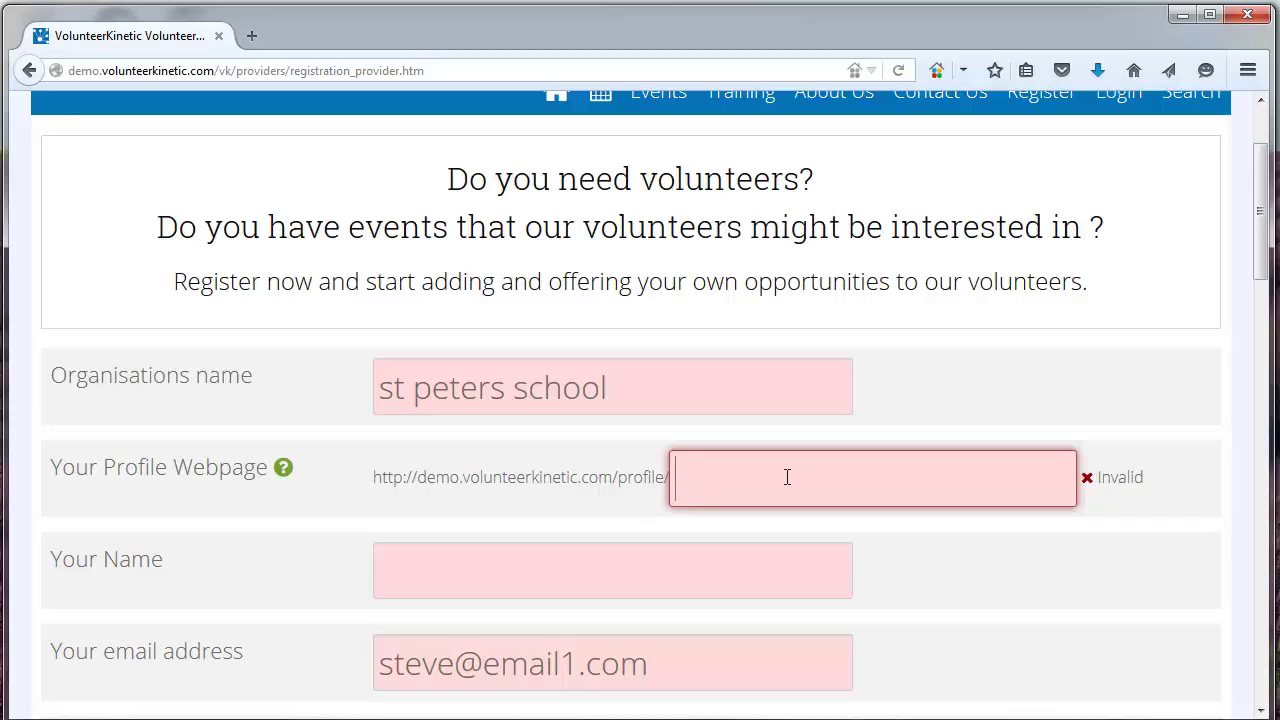
pyautogui.write('st')
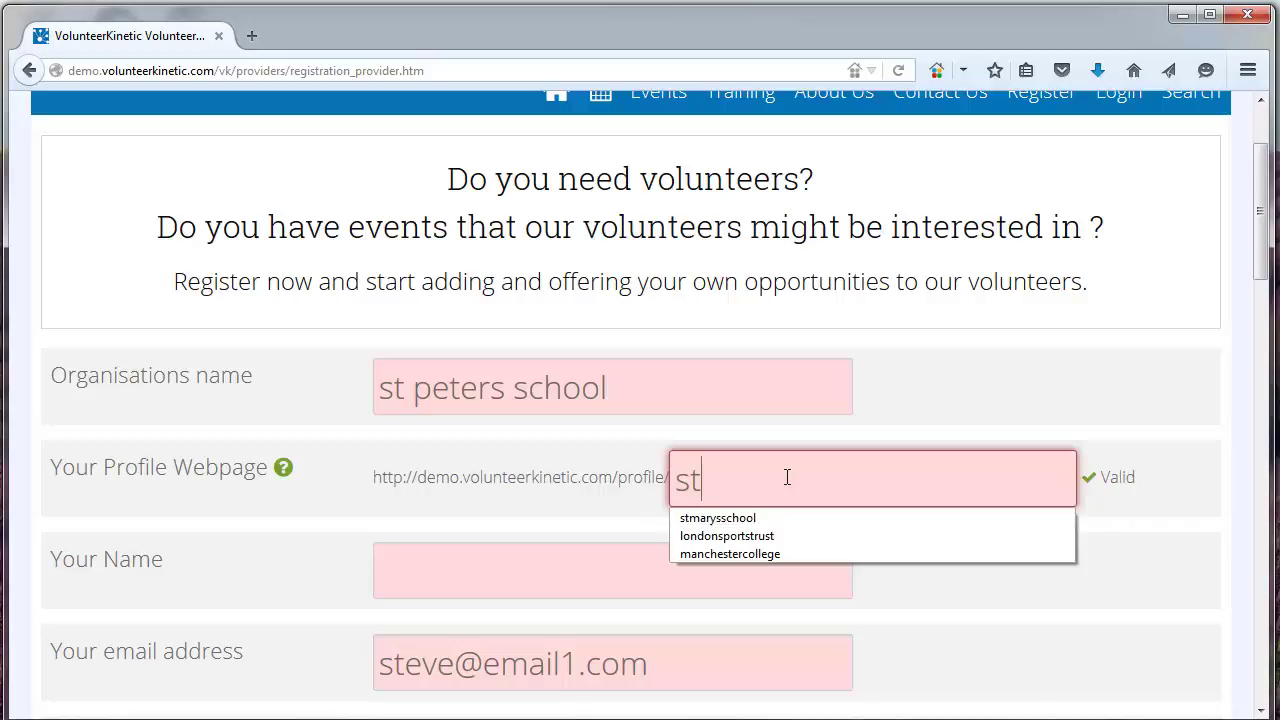
pyautogui.write('-peters-school')
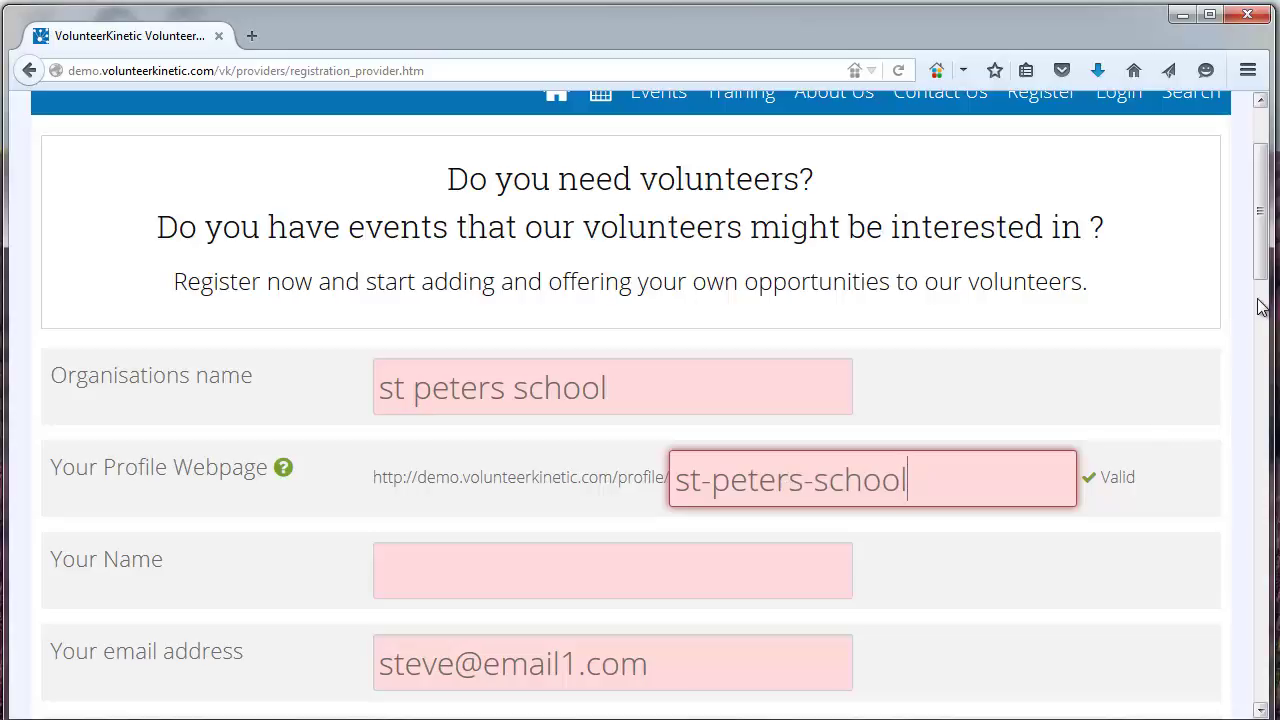
# Review the remaining fields of the provider registration form, from contact details through to the terms and conditions.
pyautogui.scroll(-3, 1270, 350)
pyautogui.scroll(-3, 1270, 350)
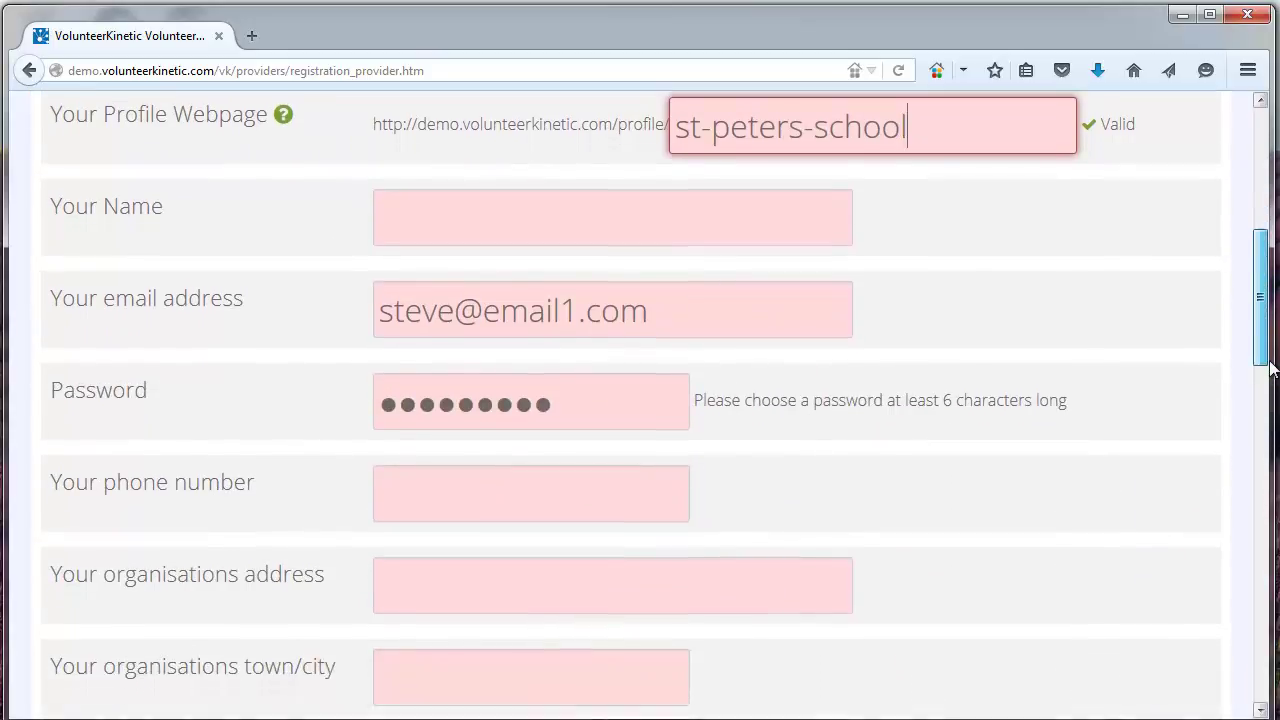
pyautogui.scroll(-5, 1270, 350)
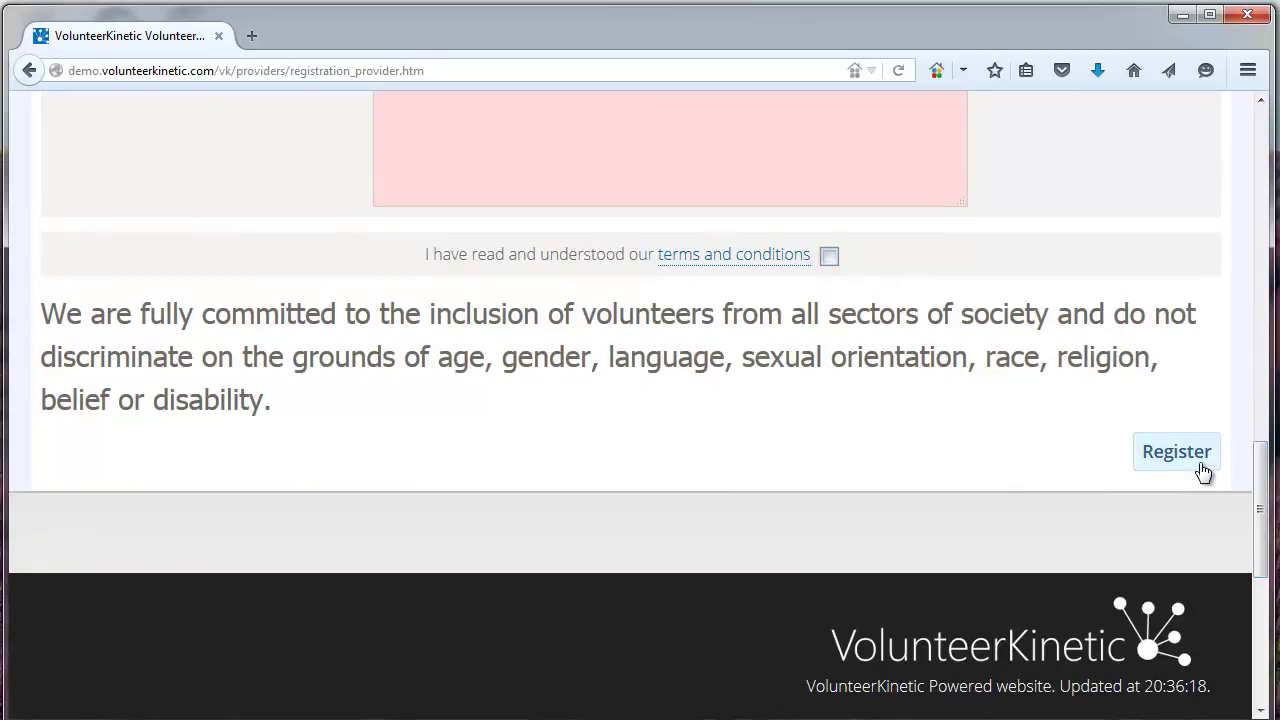
pyautogui.moveTo(1262, 490); pyautogui.dragTo(1260, 350)
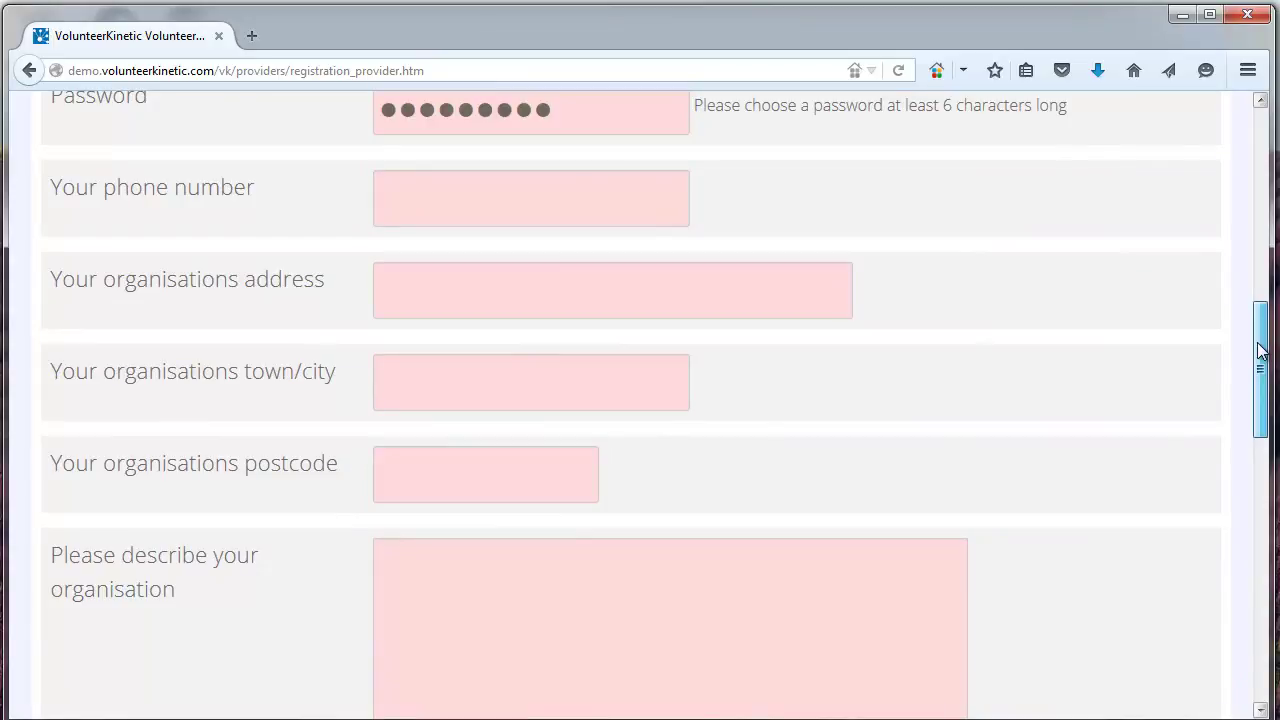
pyautogui.moveTo(1260, 350); pyautogui.dragTo(1260, 350)
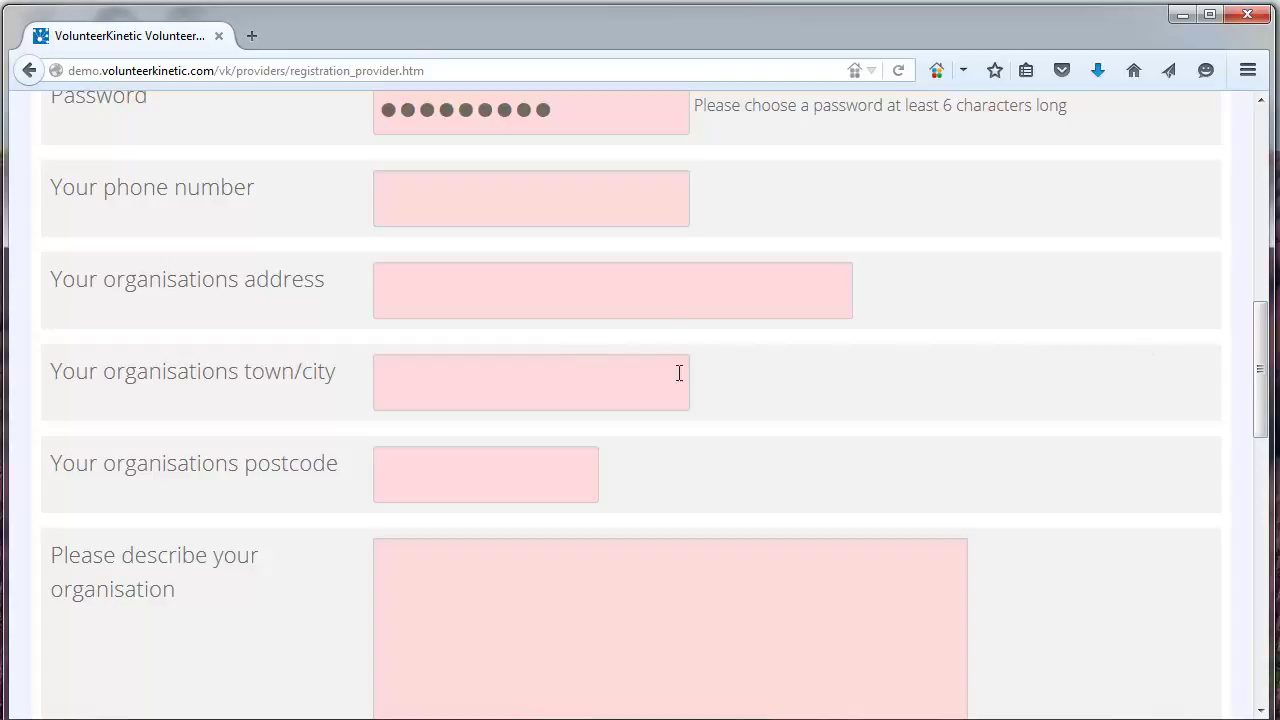
pyautogui.moveTo(1260, 394); pyautogui.dragTo(1258, 196)
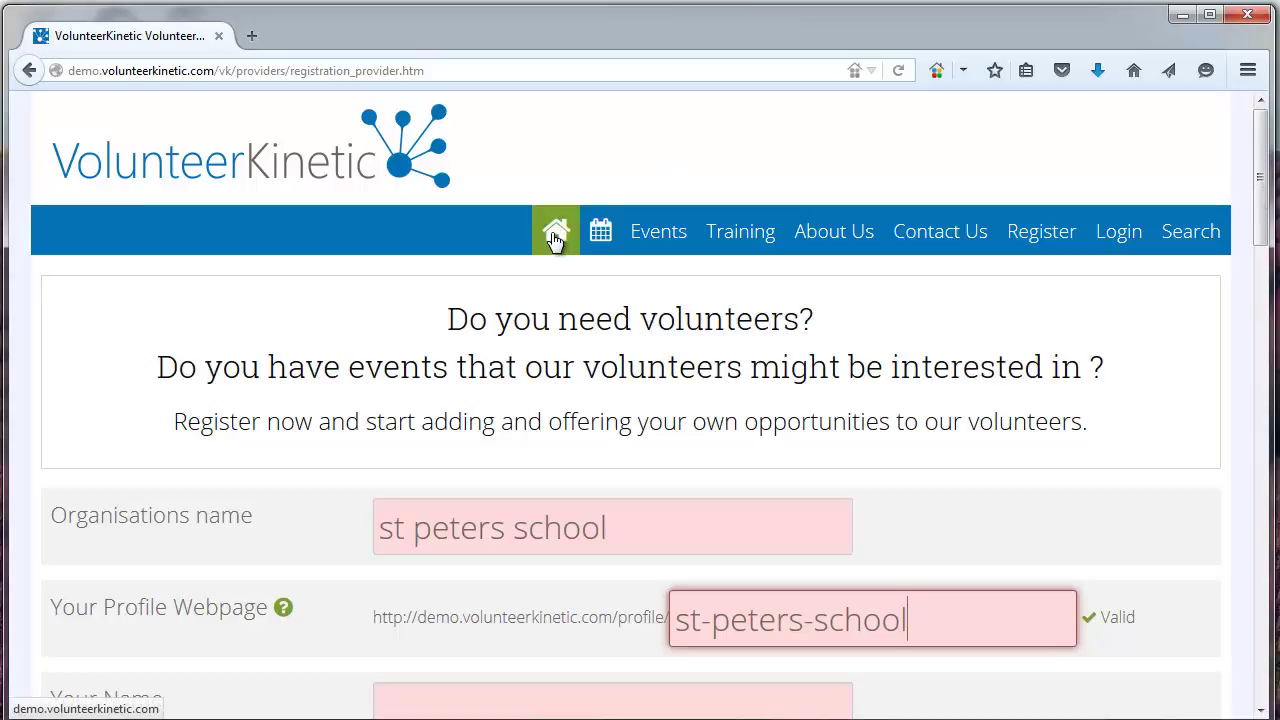
# Go from the site's home page to the provider area and open the organisation's public profile for editing.
pyautogui.click(555, 237)
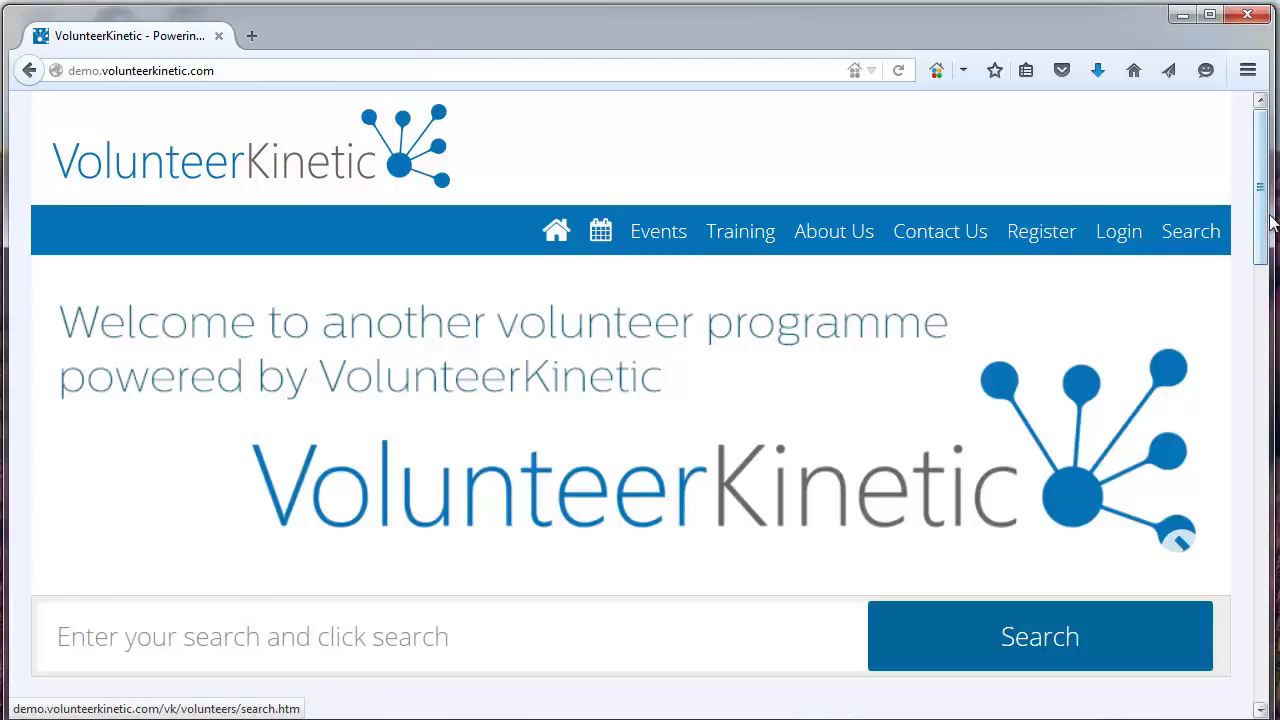
pyautogui.moveTo(1262, 226); pyautogui.dragTo(1262, 342)
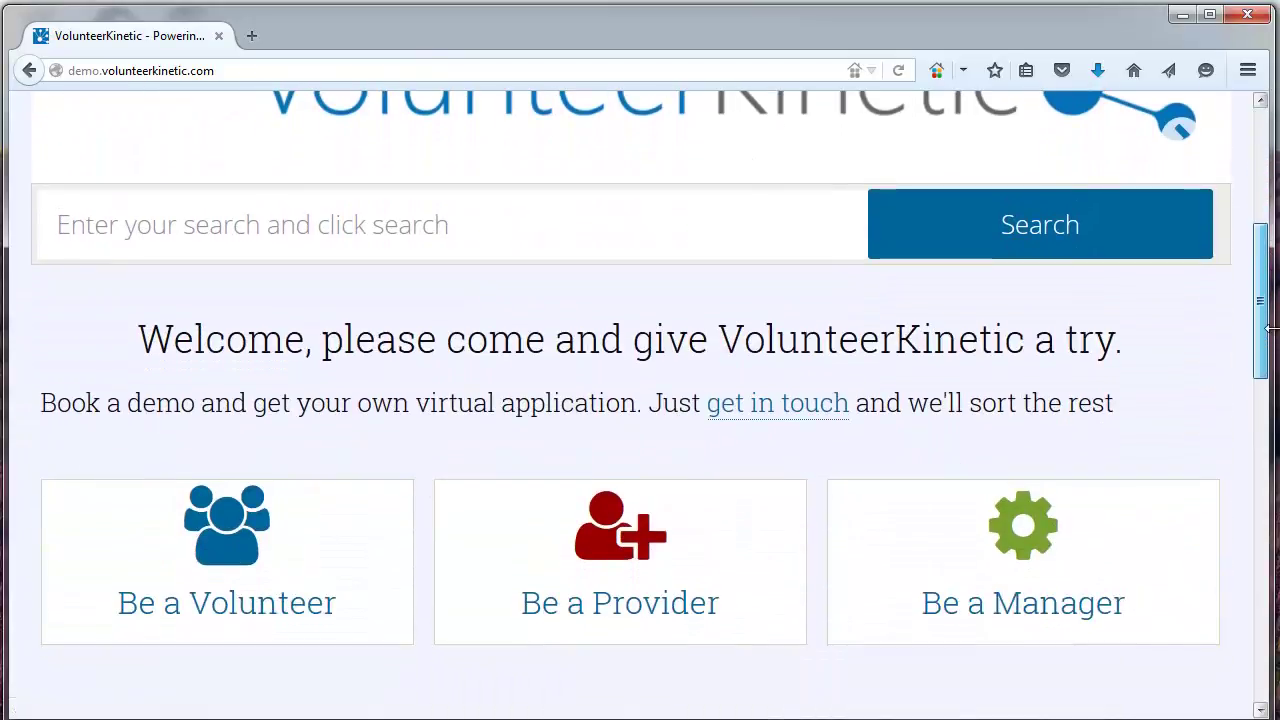
pyautogui.click(612, 540)
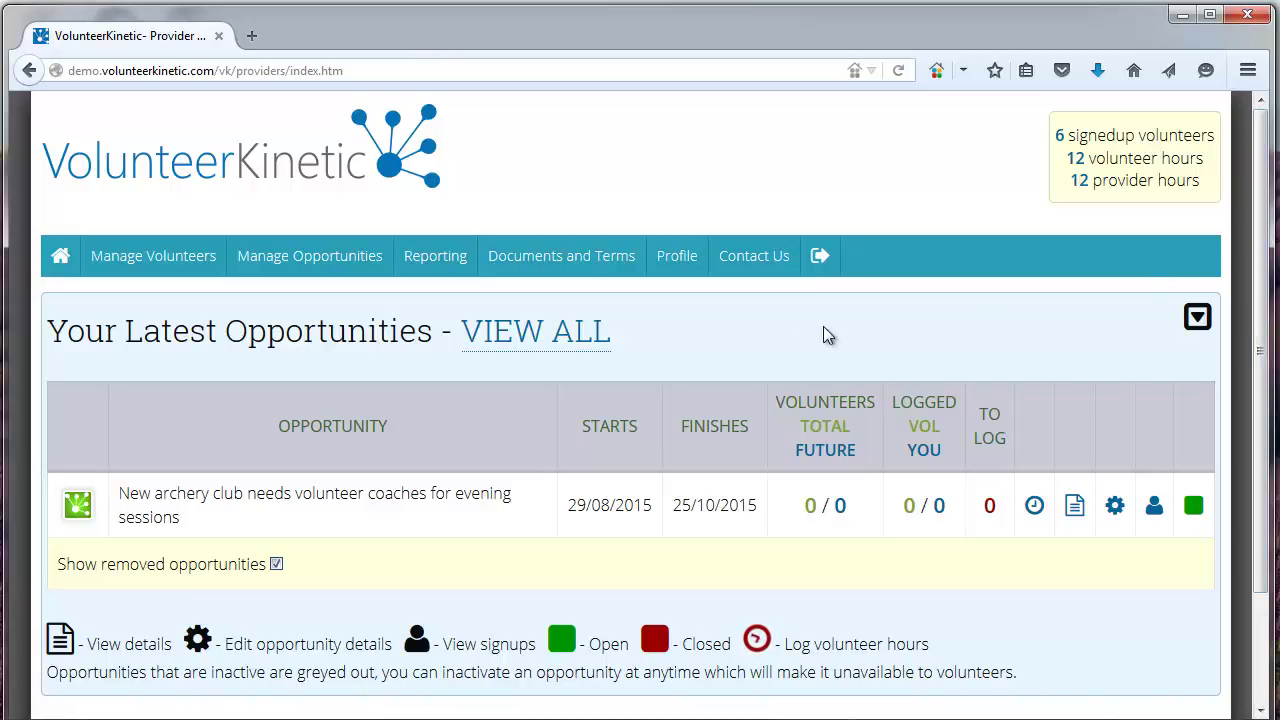
pyautogui.moveTo(696, 273)
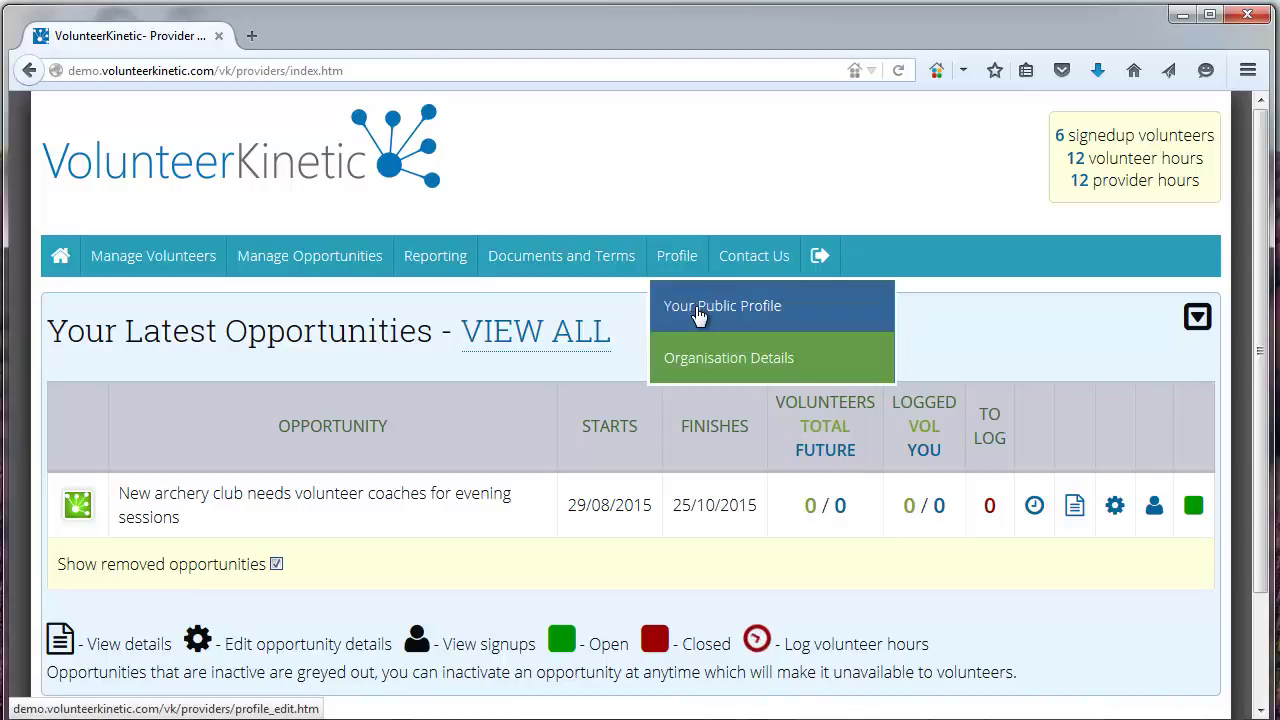
pyautogui.click(697, 310)
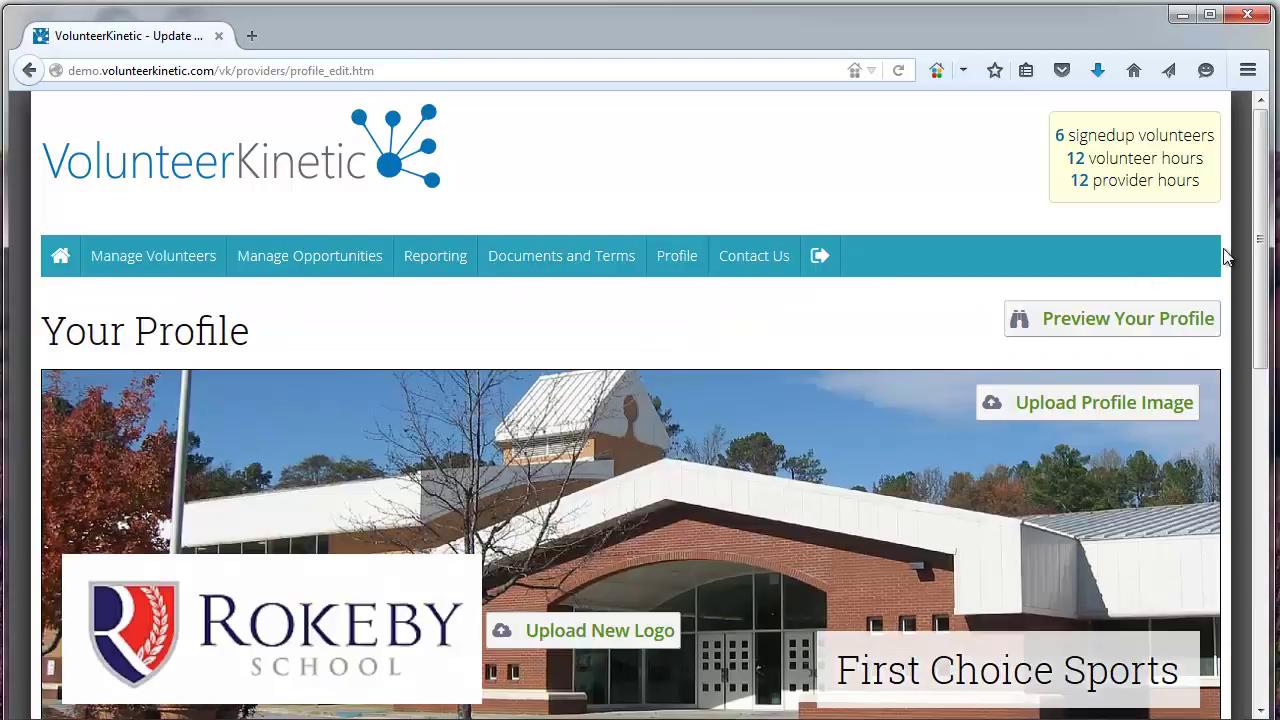
# Look through the editable profile page, including its images, custom website address and profile text.
pyautogui.scroll(-3, 466, 478)
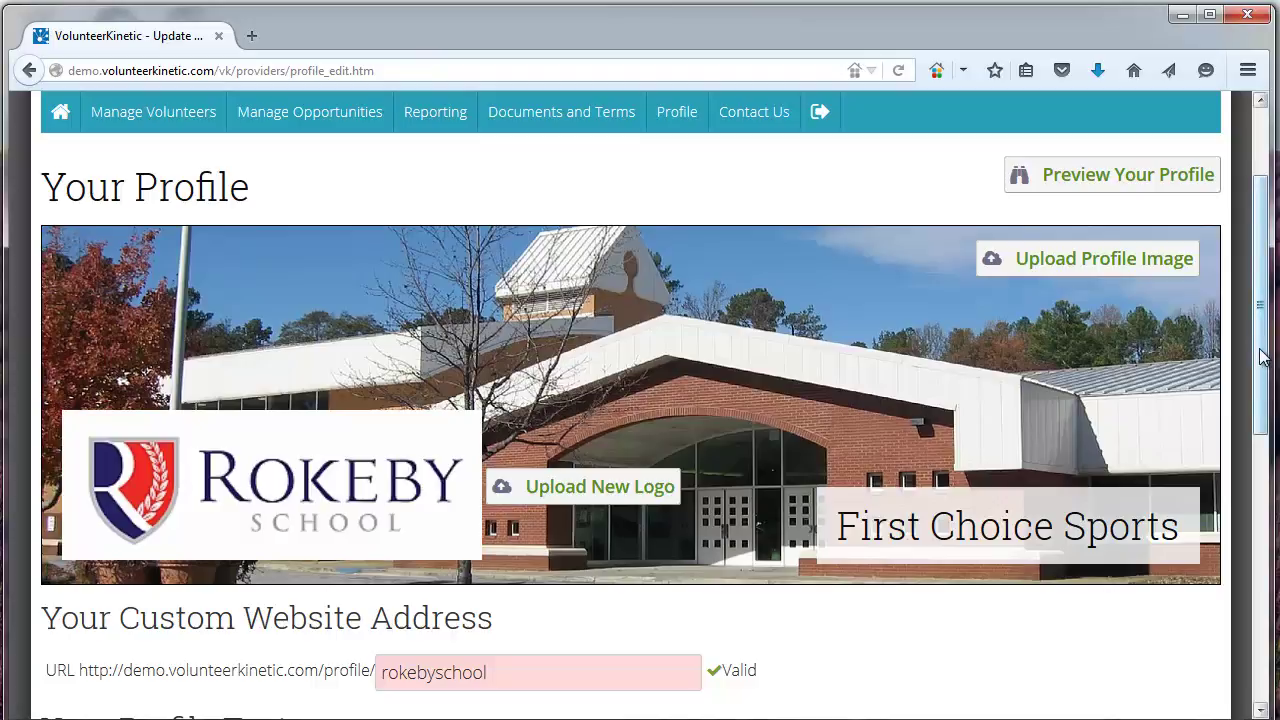
pyautogui.moveTo(1260, 362); pyautogui.dragTo(1263, 417)
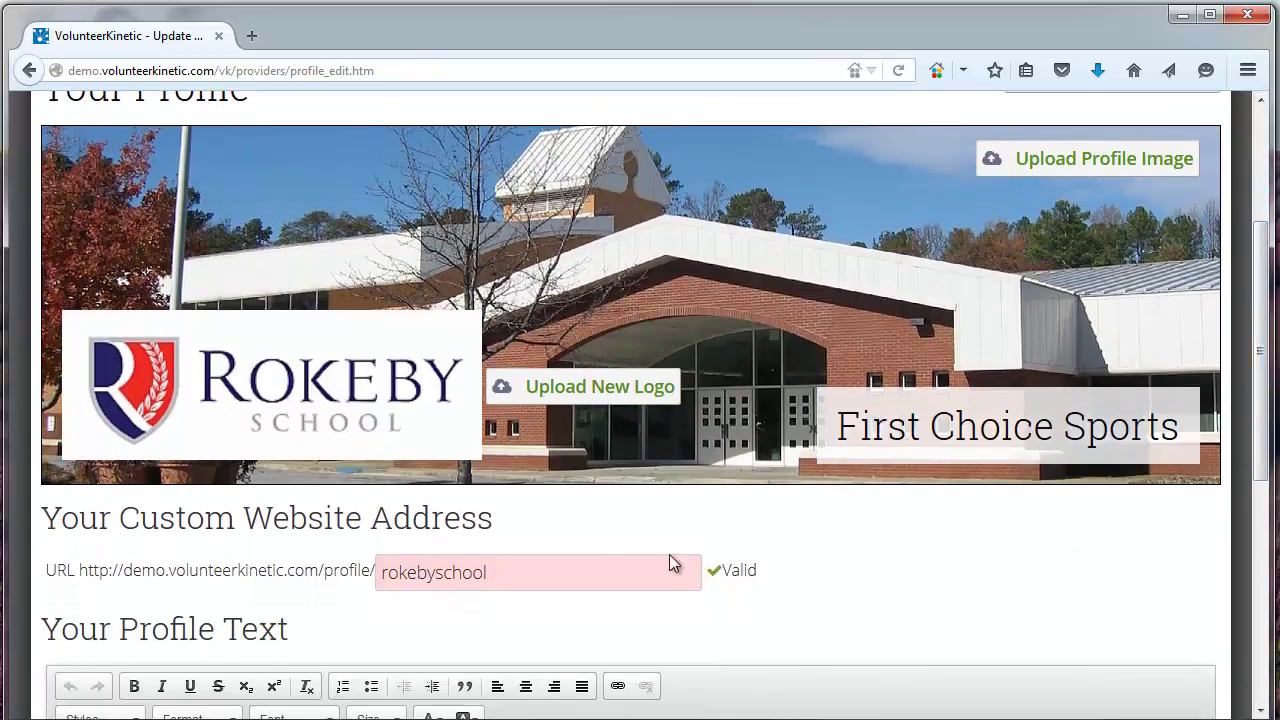
pyautogui.moveTo(523, 567); pyautogui.dragTo(386, 572)
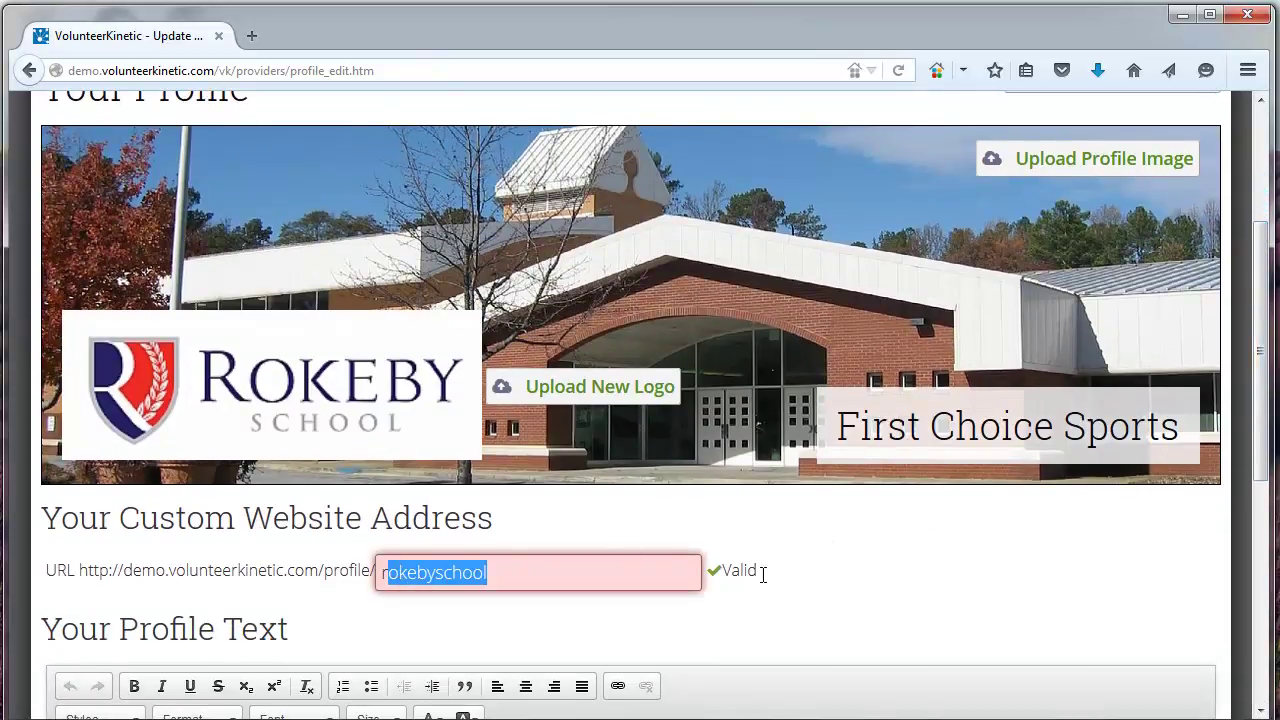
pyautogui.click(615, 579)
pyautogui.scroll(-5, 1260, 425)
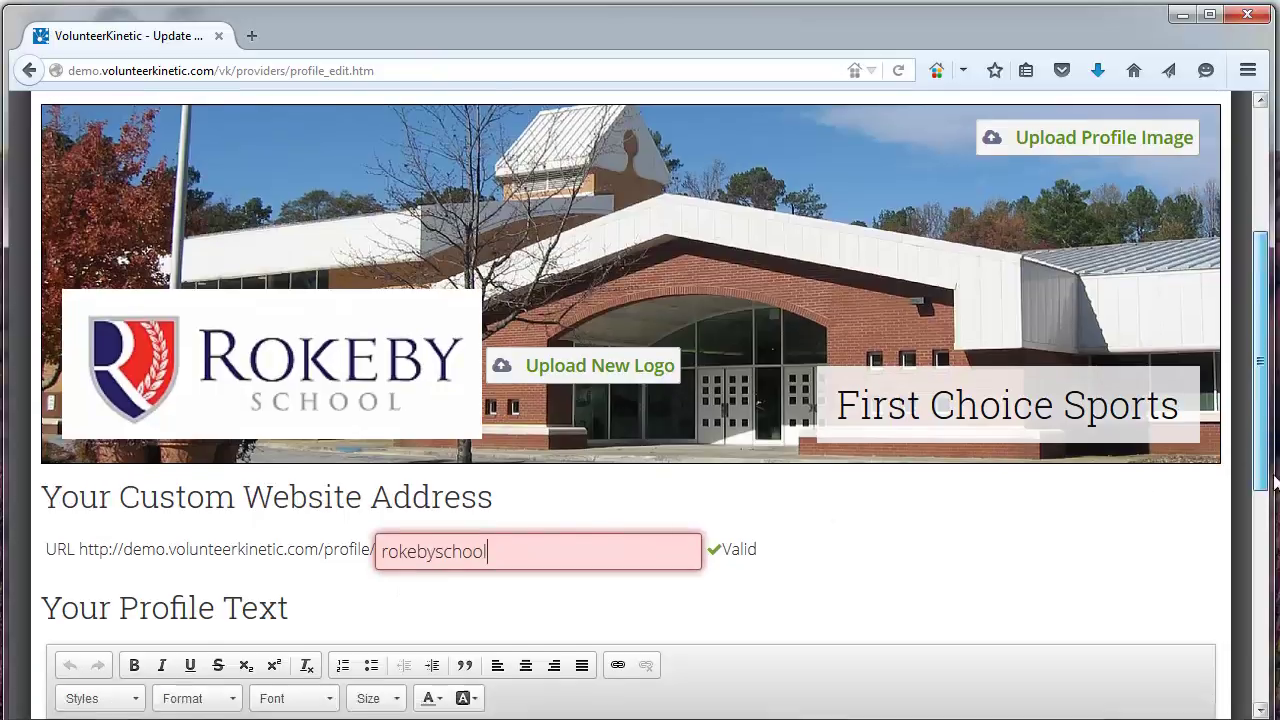
pyautogui.scroll(-4, 640, 400)
pyautogui.scroll(15, 887, 292)
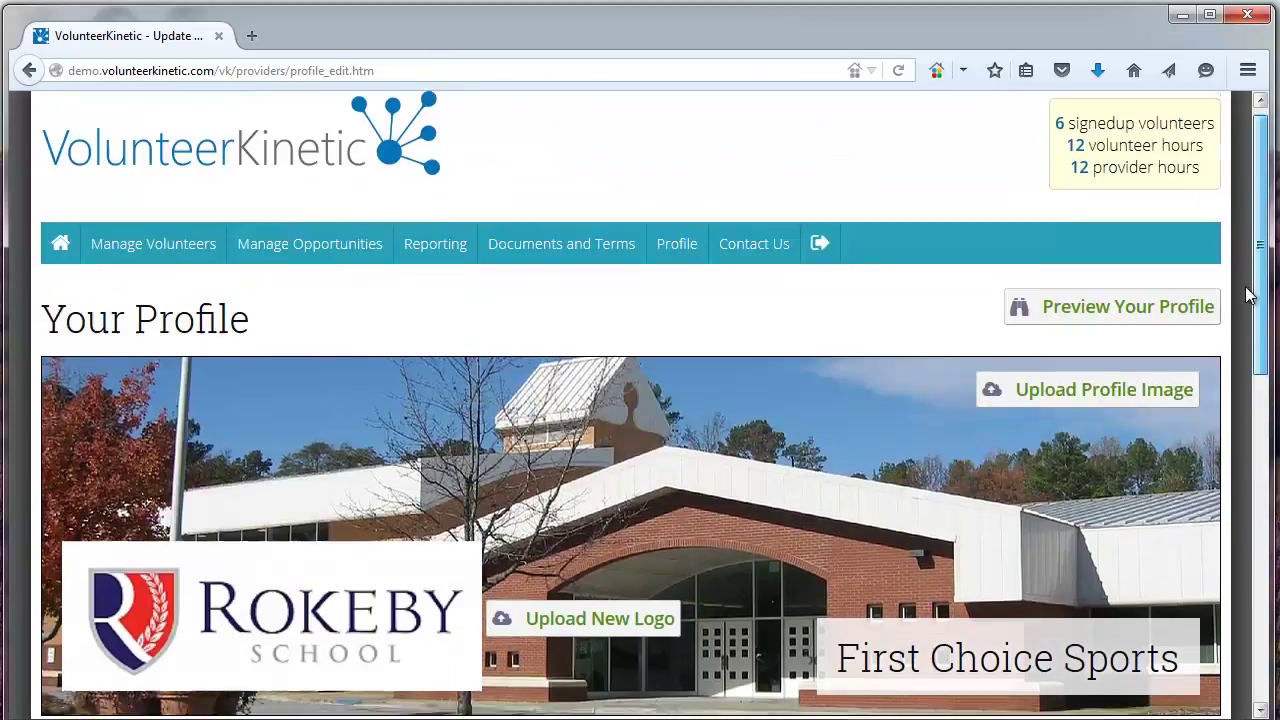
# Preview the public profile, examine its description and listed opportunities, and close the preview.
pyautogui.click(1045, 329)
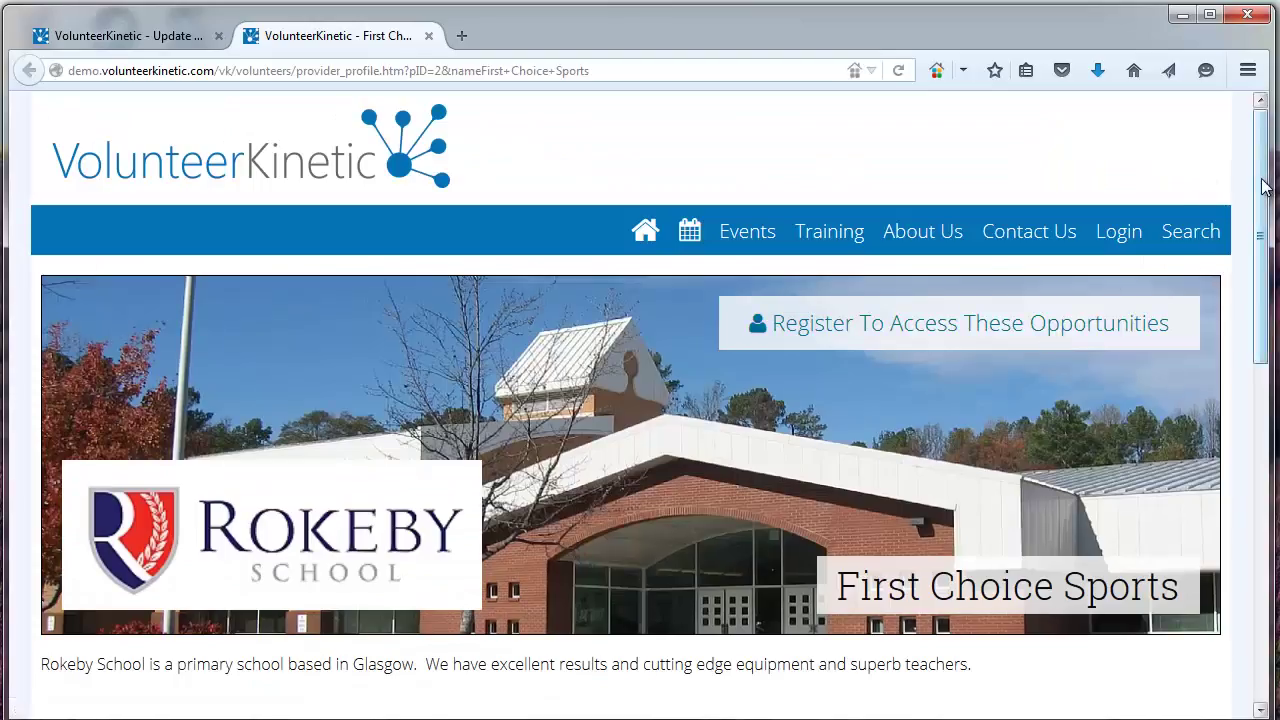
pyautogui.scroll(-5, 1264, 187)
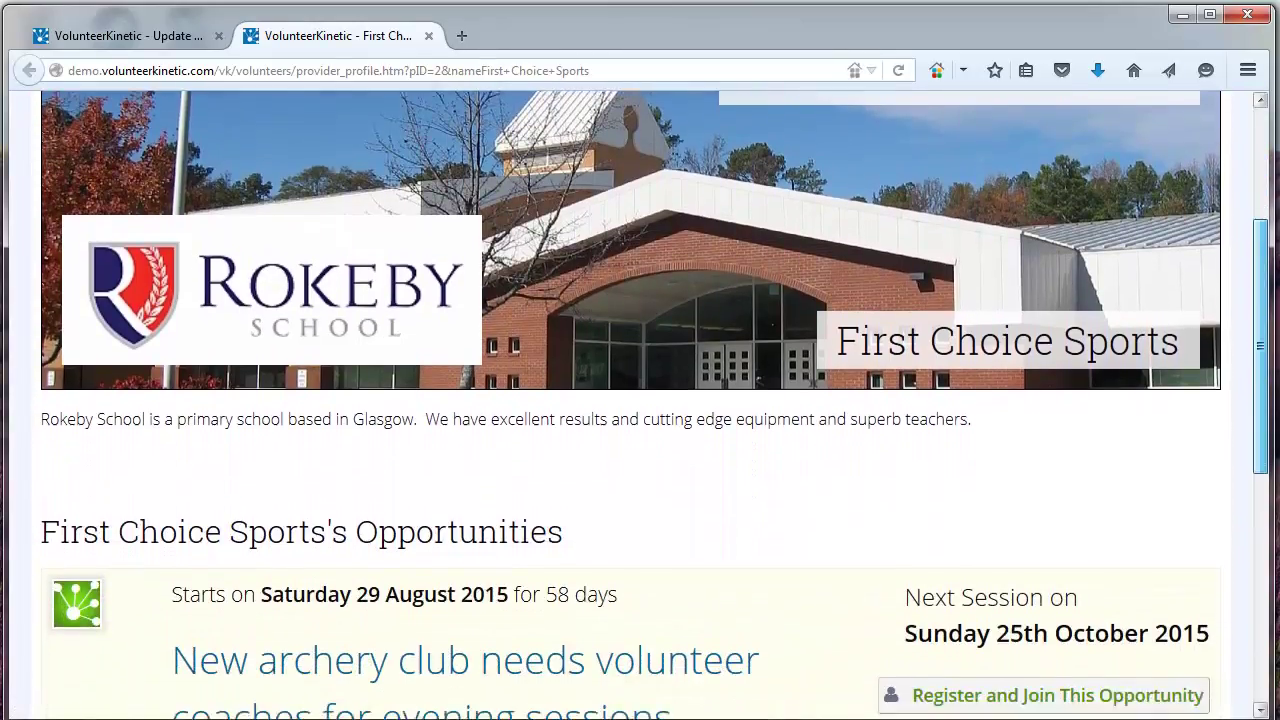
pyautogui.scroll(-4, 640, 400)
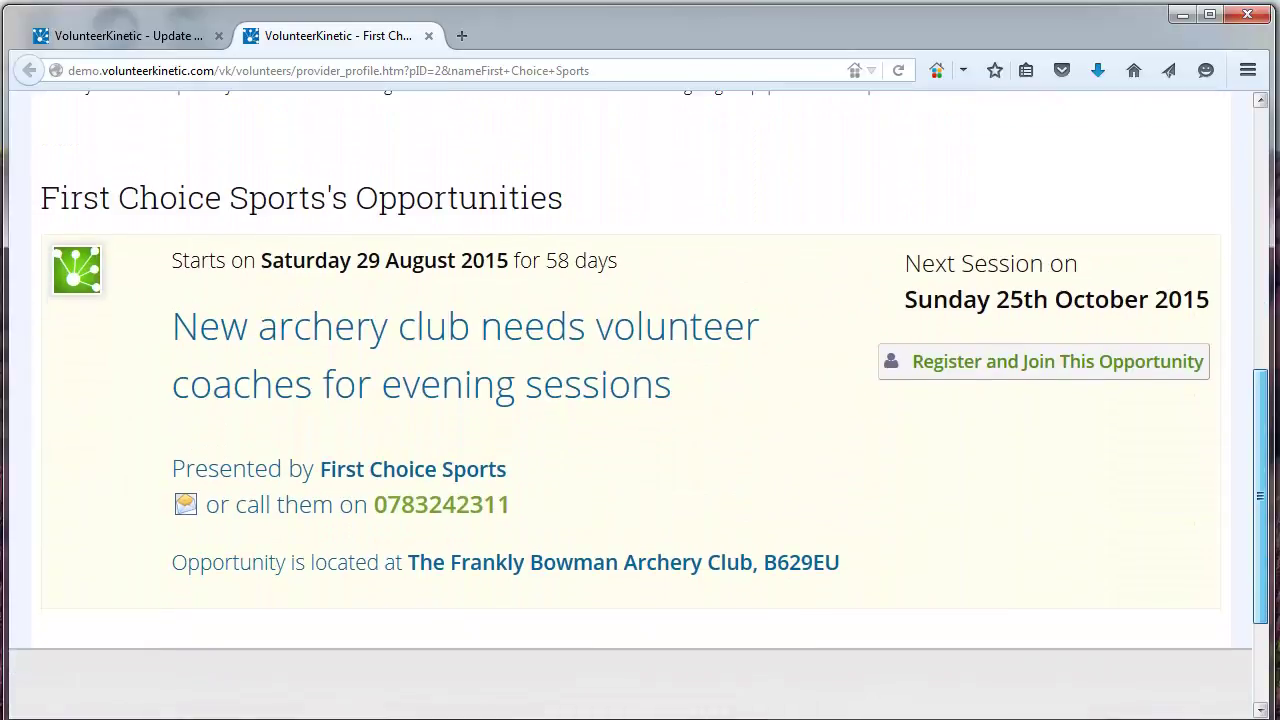
pyautogui.scroll(9, 640, 380)
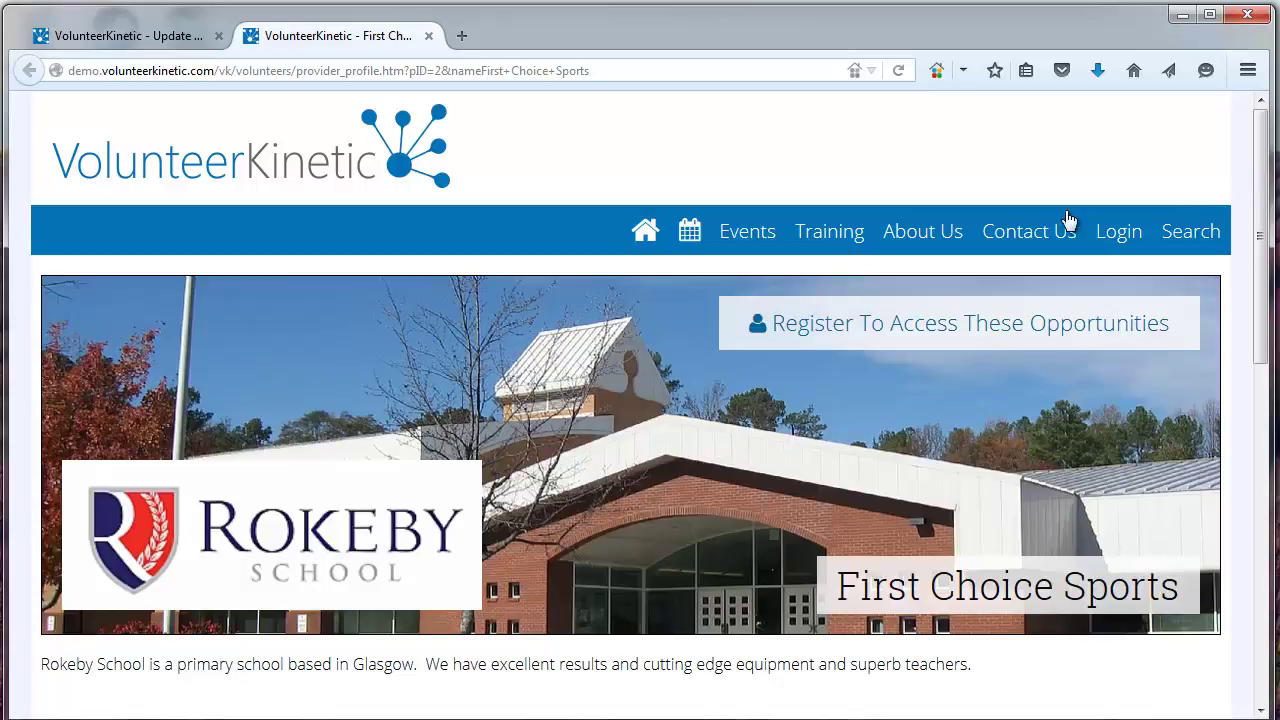
pyautogui.click(429, 37)
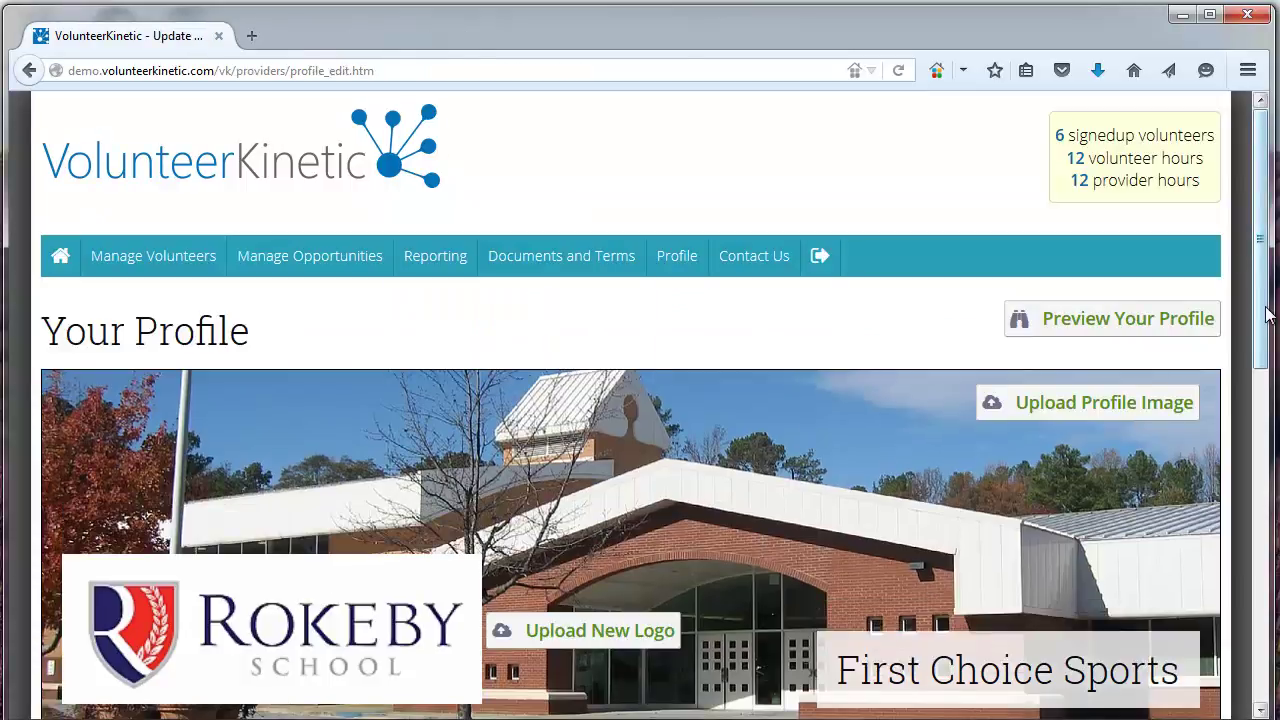
# Examine the full custom website address of the provider's profile.
pyautogui.moveTo(1260, 340); pyautogui.dragTo(1260, 506)
pyautogui.scroll(-1, 626, 569)
pyautogui.doubleClick(400, 436)
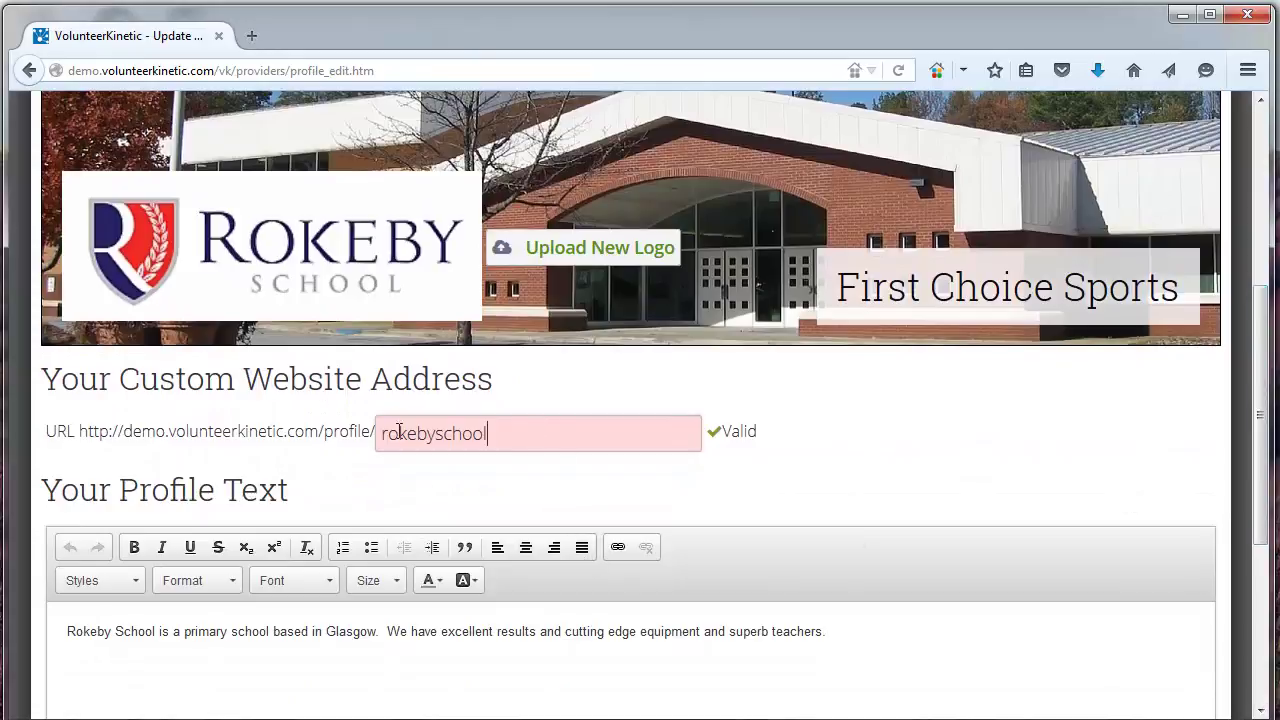
pyautogui.moveTo(80, 431); pyautogui.dragTo(343, 430)
pyautogui.click(553, 435)
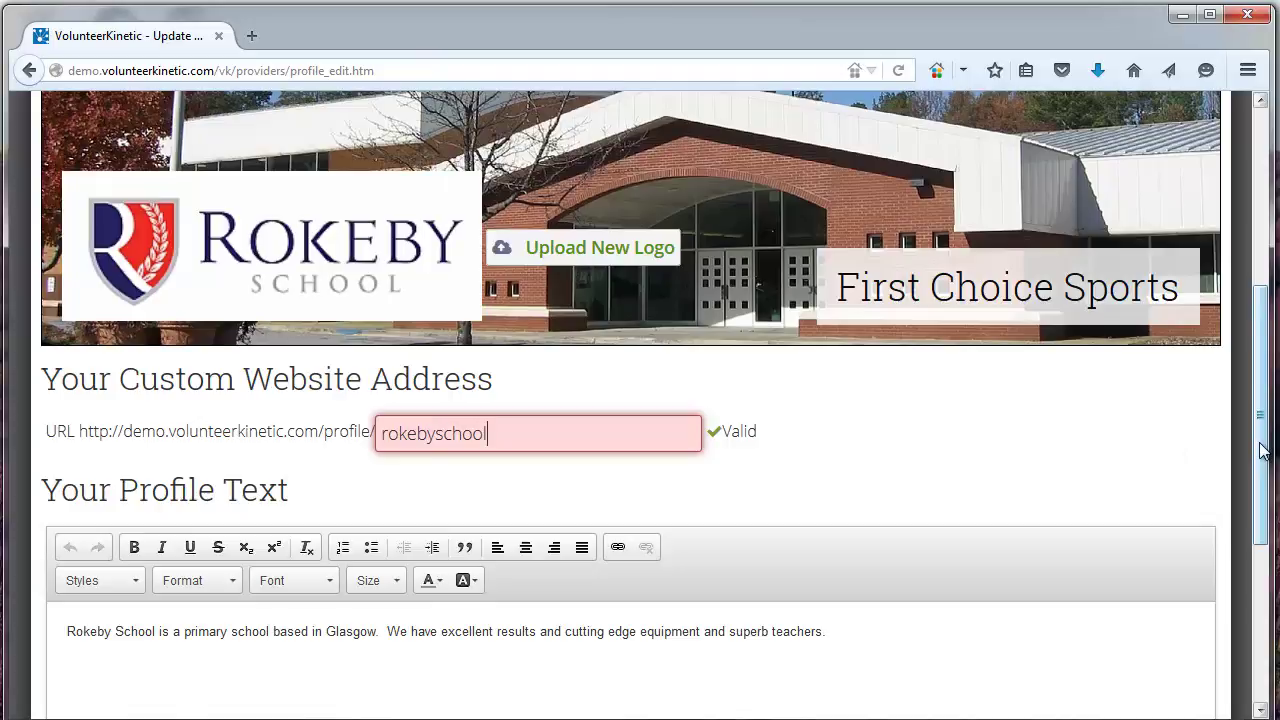
# Open the page for managing the provider's volunteer groups.
pyautogui.moveTo(1262, 450); pyautogui.dragTo(1272, 265)
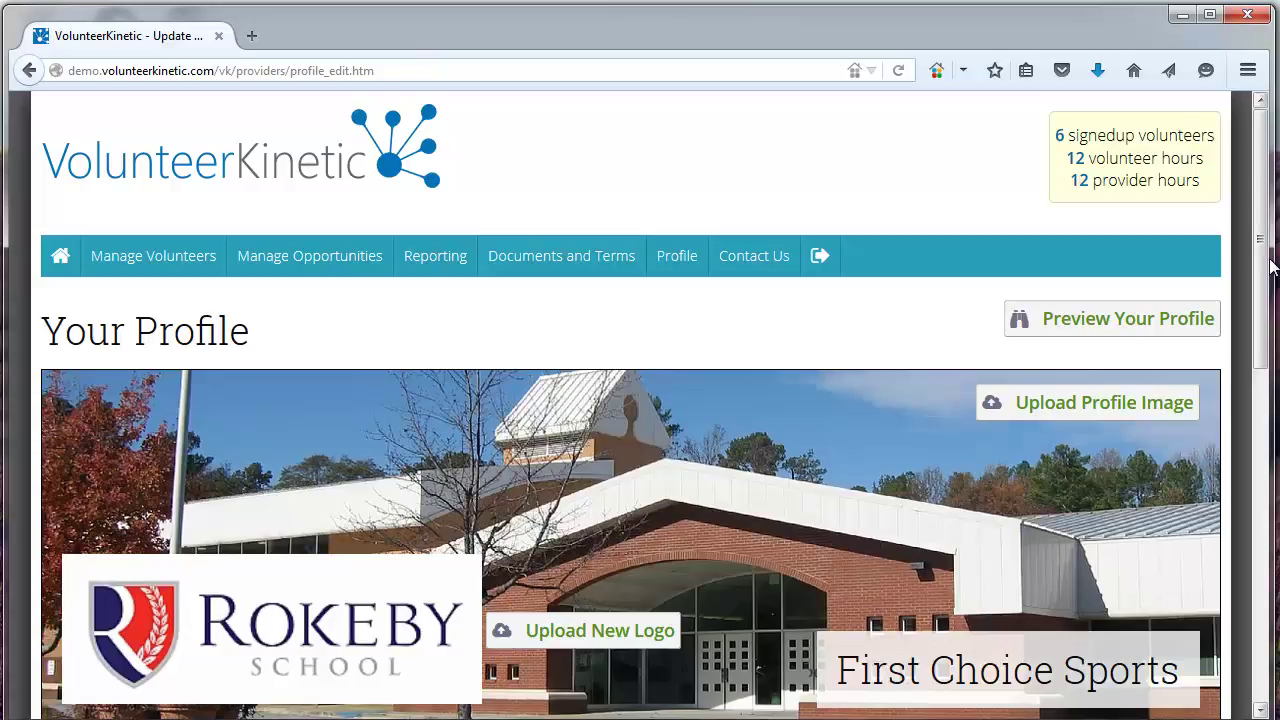
pyautogui.moveTo(186, 277)
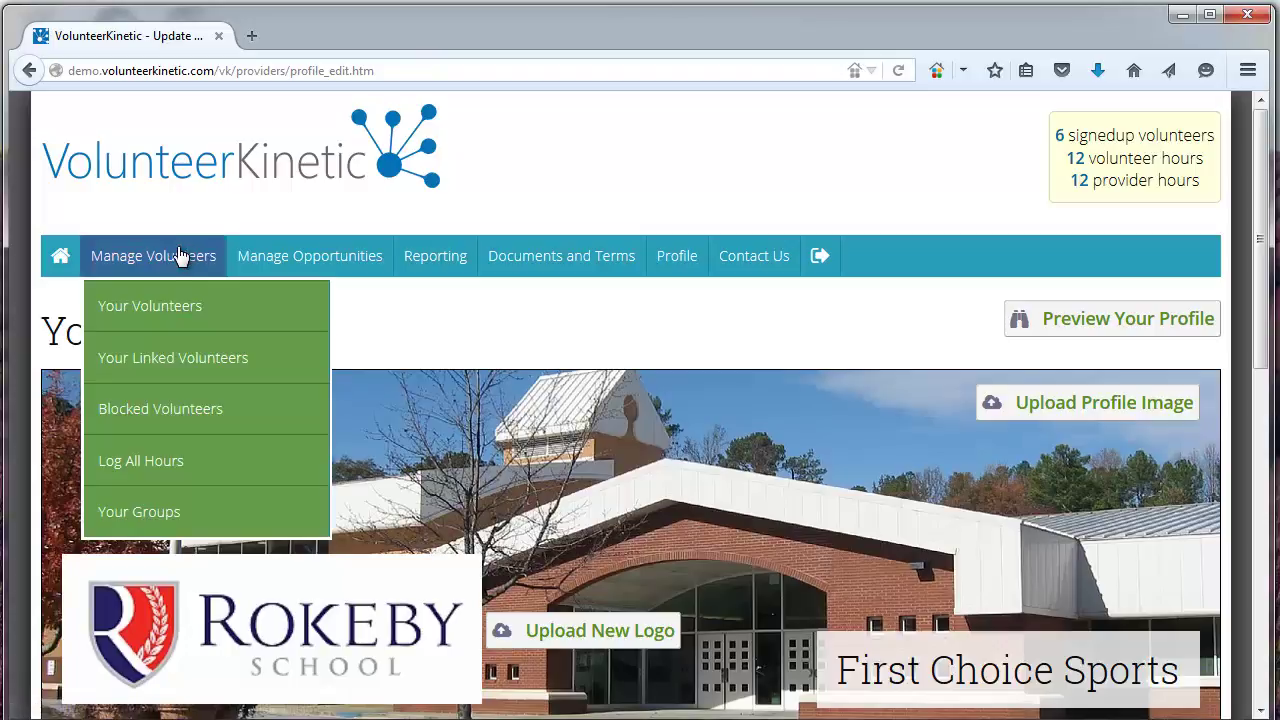
pyautogui.click(194, 515)
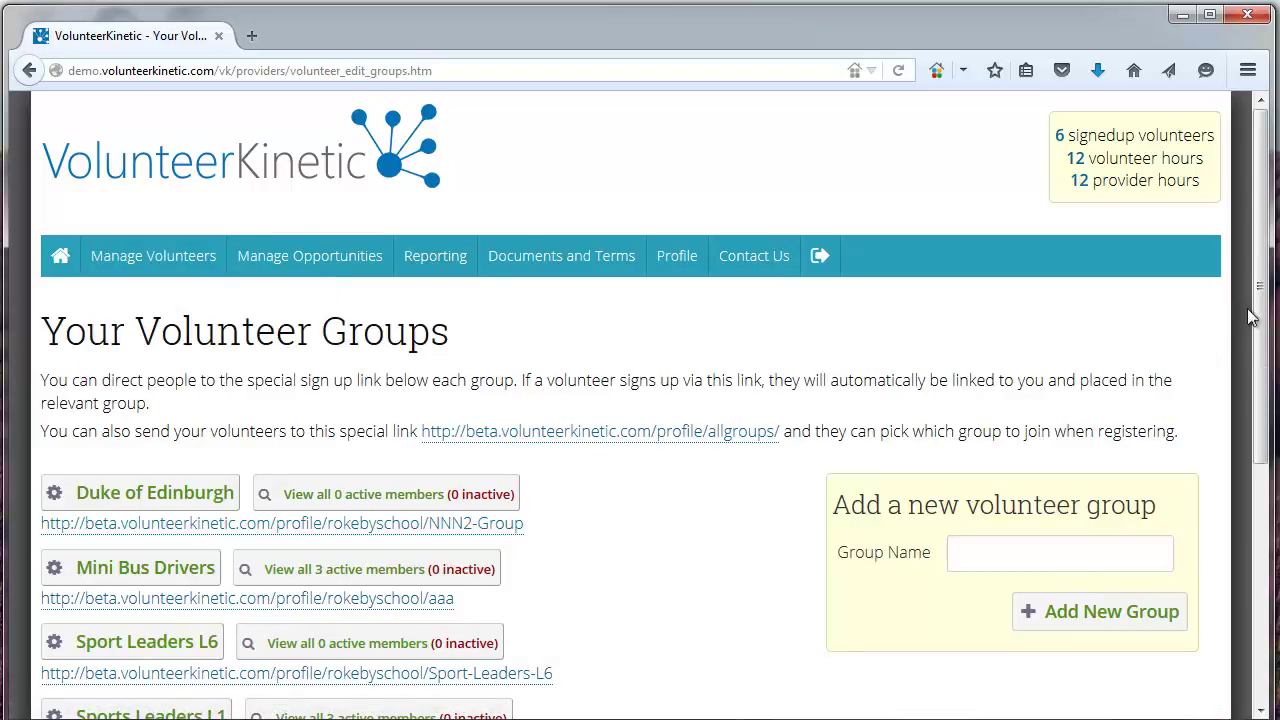
# Look through the volunteer groups, open the sign-up link covering all groups, and examine its public page's registration options.
pyautogui.moveTo(1256, 318); pyautogui.dragTo(1268, 508)
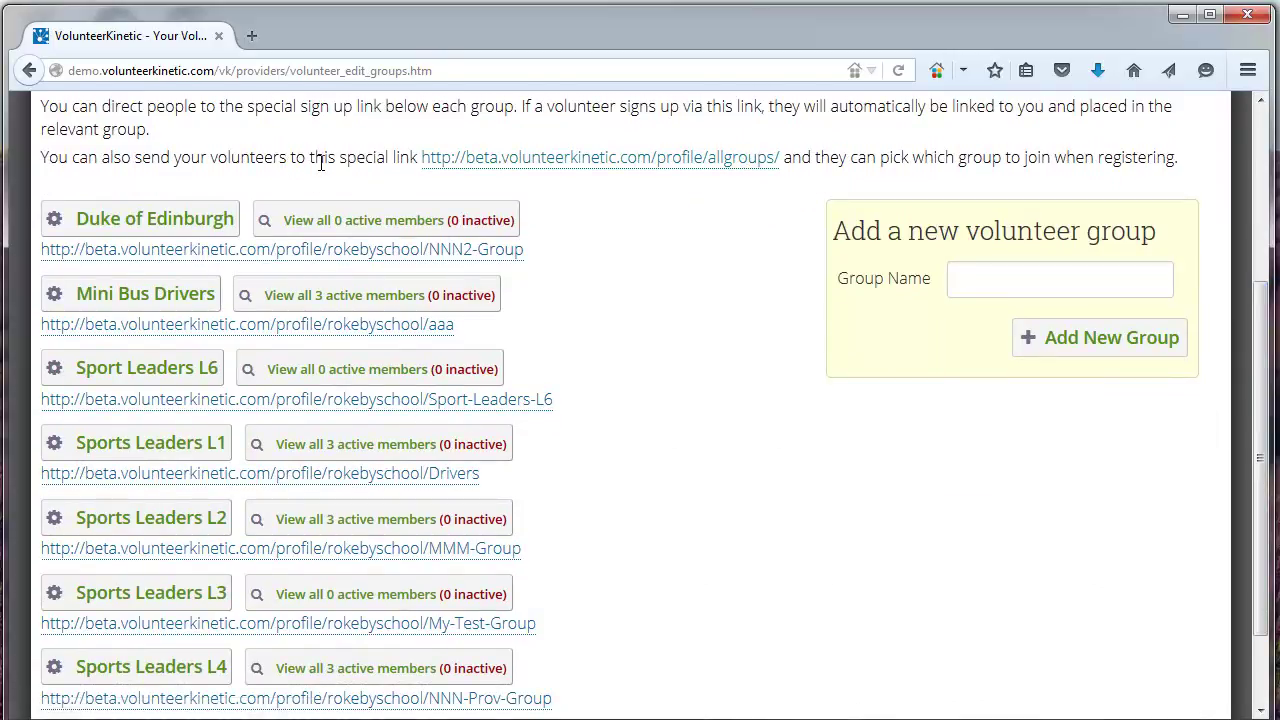
pyautogui.moveTo(313, 160); pyautogui.dragTo(483, 166)
pyautogui.click(529, 160)
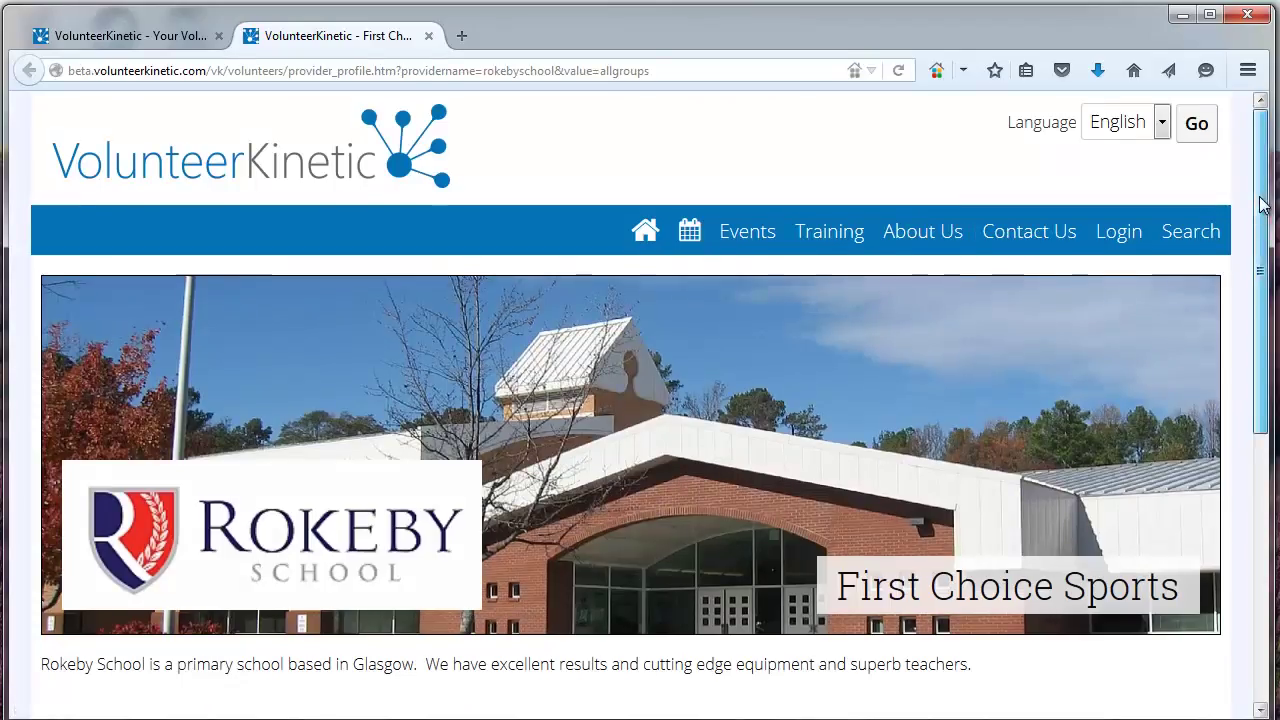
pyautogui.moveTo(1262, 190); pyautogui.dragTo(1277, 350)
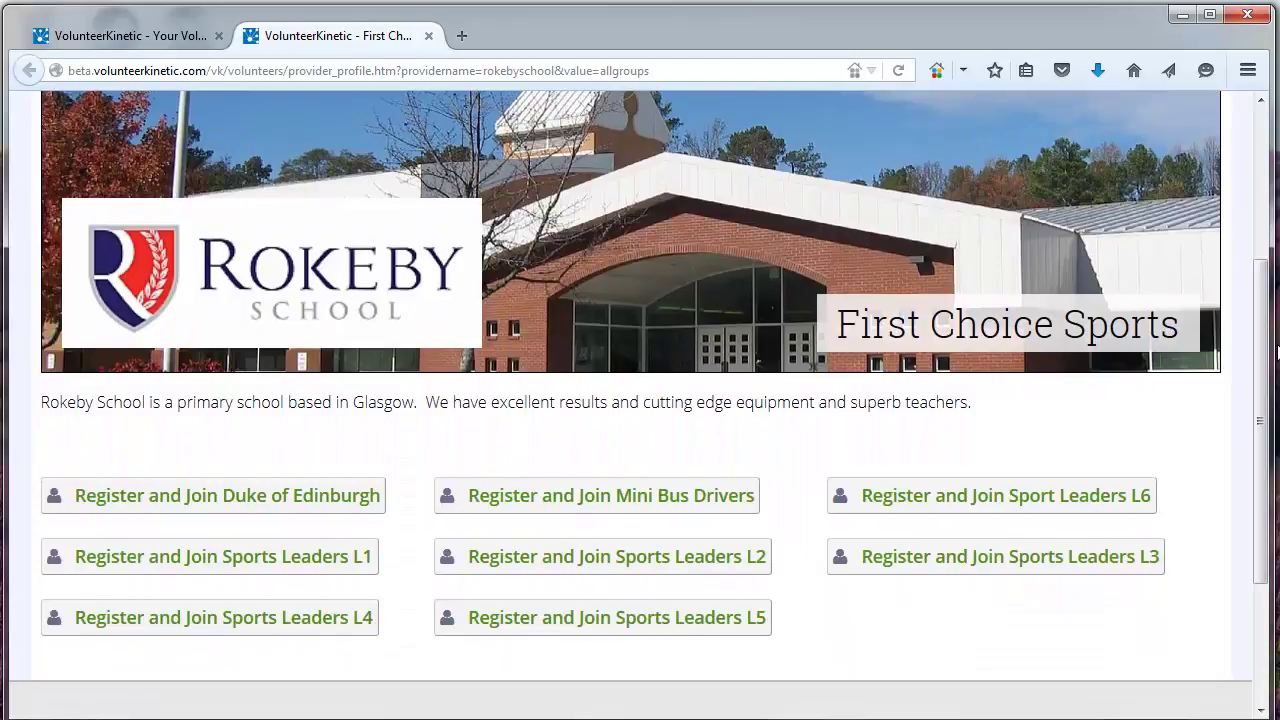
pyautogui.moveTo(1277, 350); pyautogui.dragTo(1274, 455)
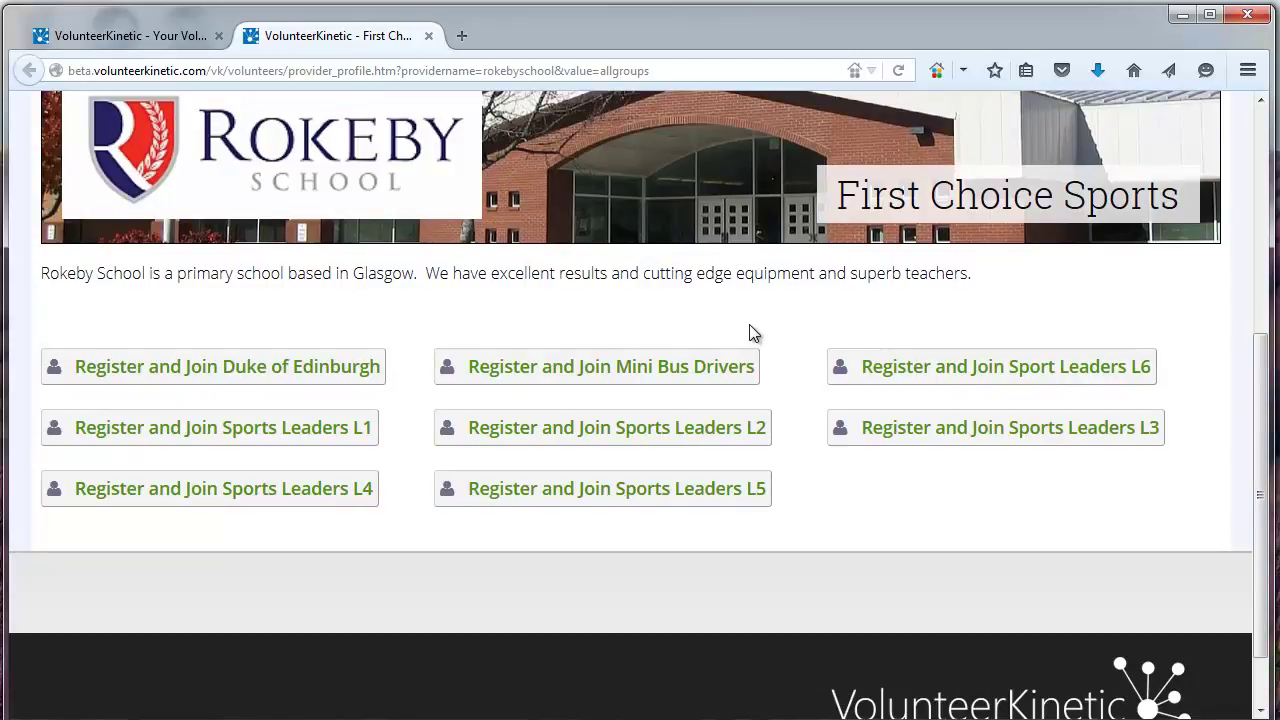
# Open the volunteer registration form for the Sports Leaders L2 group, view it, and close the sign-up page.
pyautogui.click(671, 431)
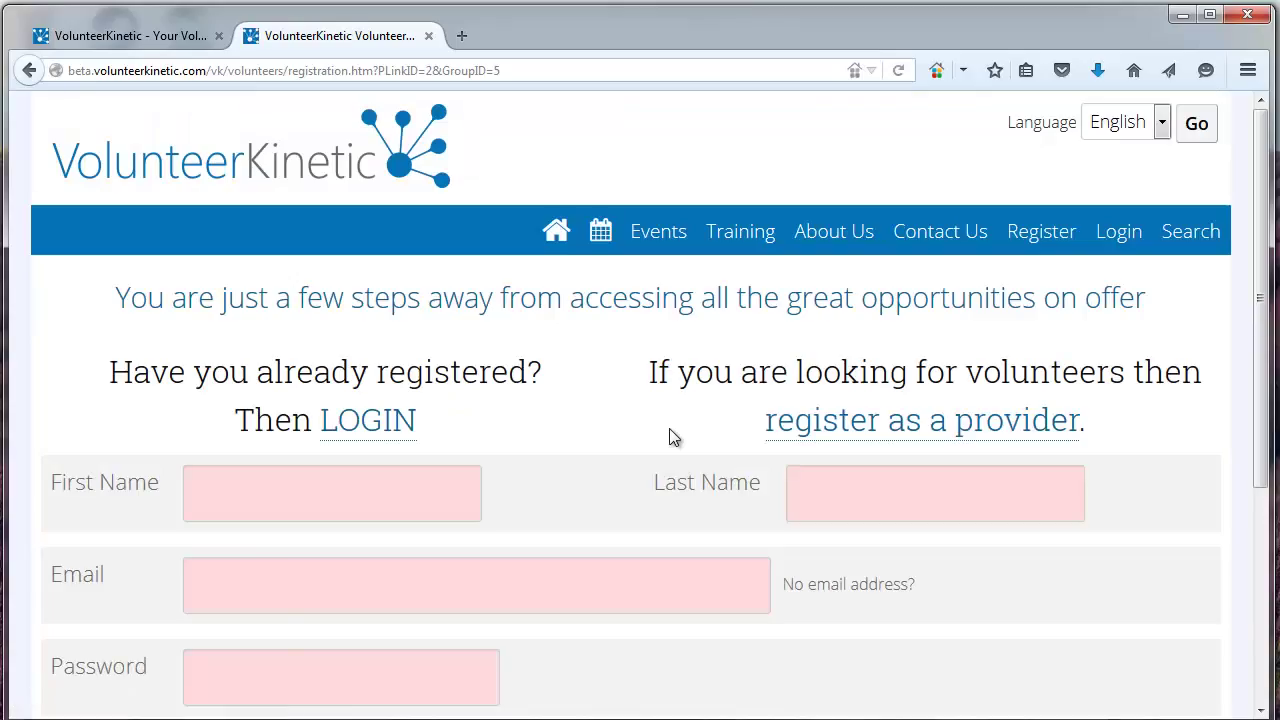
pyautogui.click(358, 500)
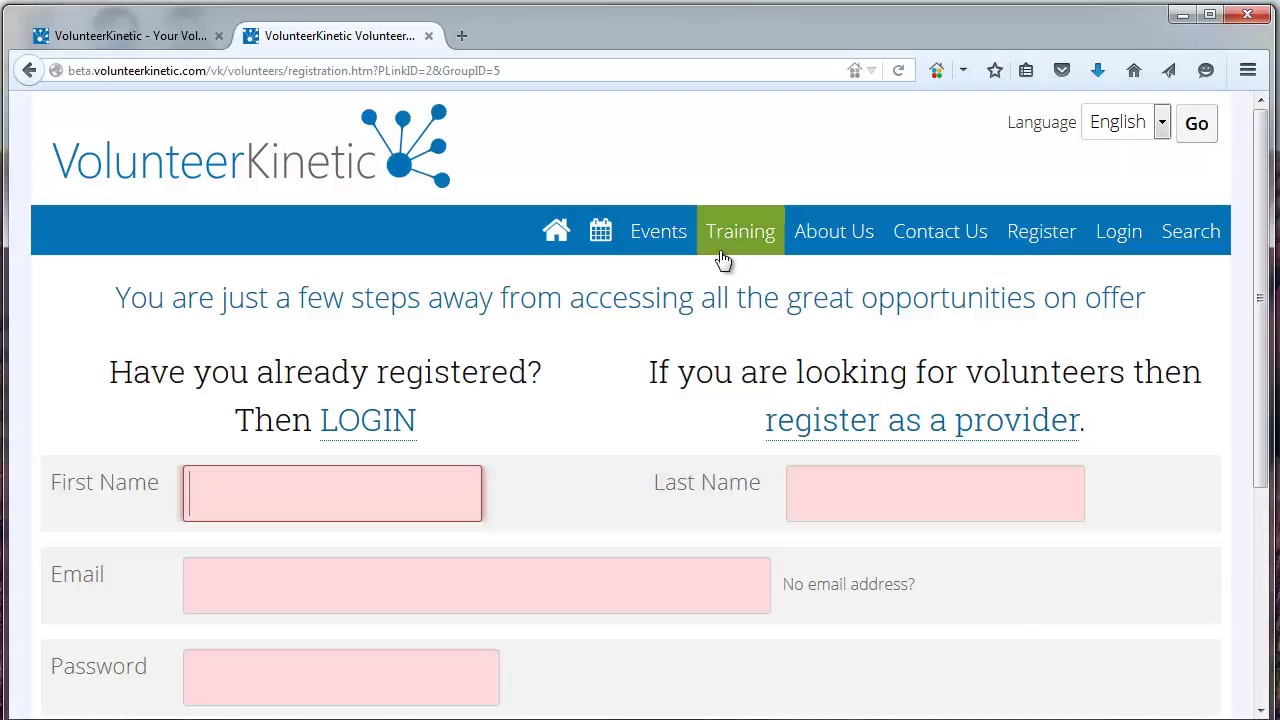
pyautogui.click(429, 36)
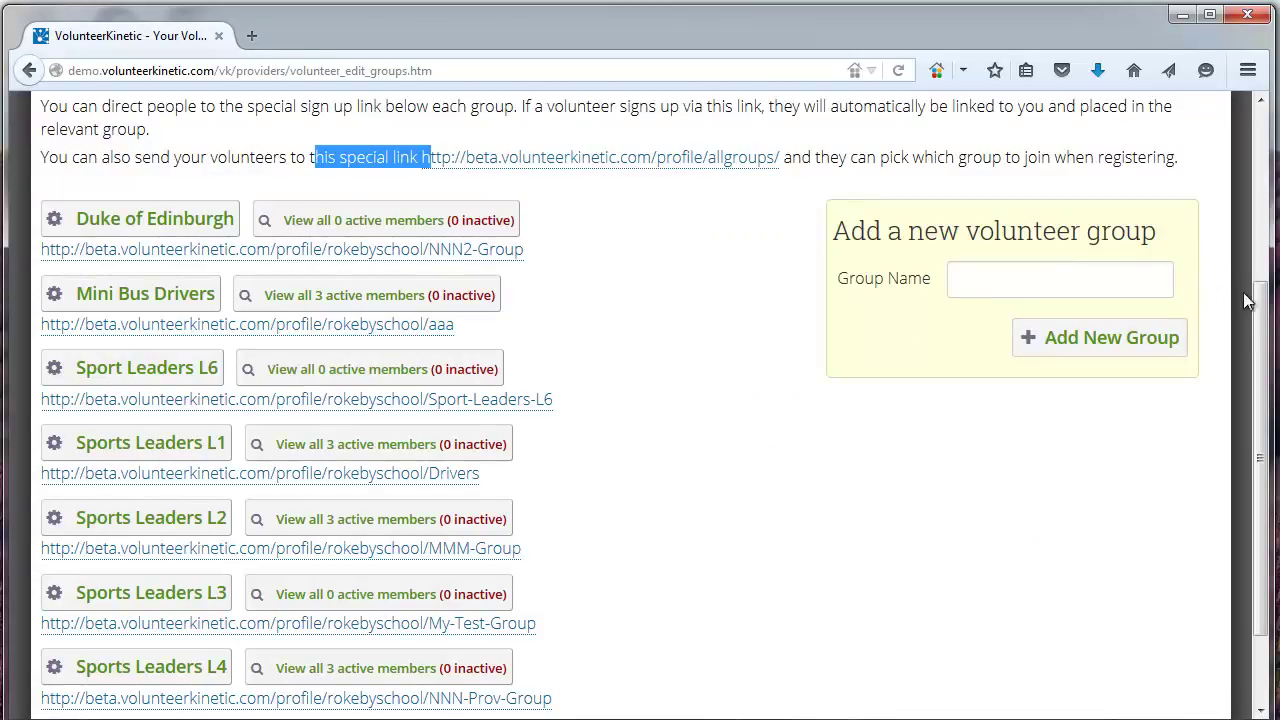
# Open the search page for the provider's volunteers, run an unfiltered search, and look through the resulting list.
pyautogui.moveTo(1258, 323); pyautogui.dragTo(1265, 225)
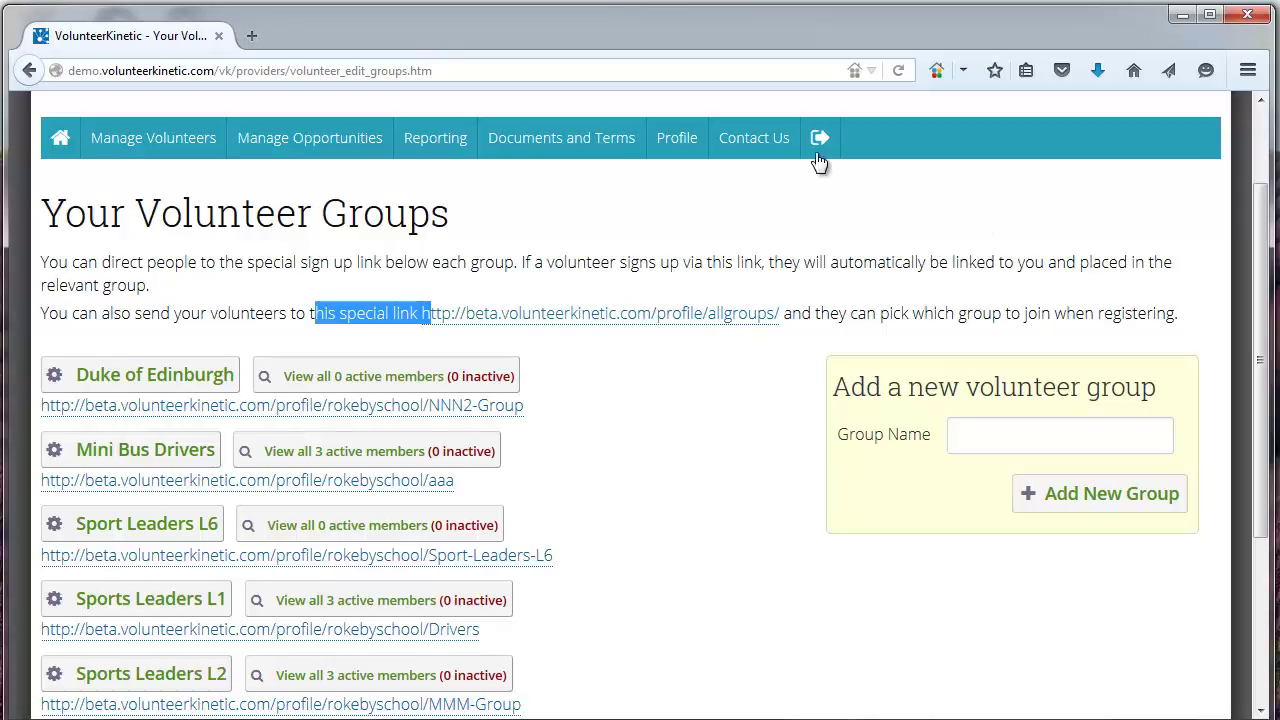
pyautogui.click(122, 140)
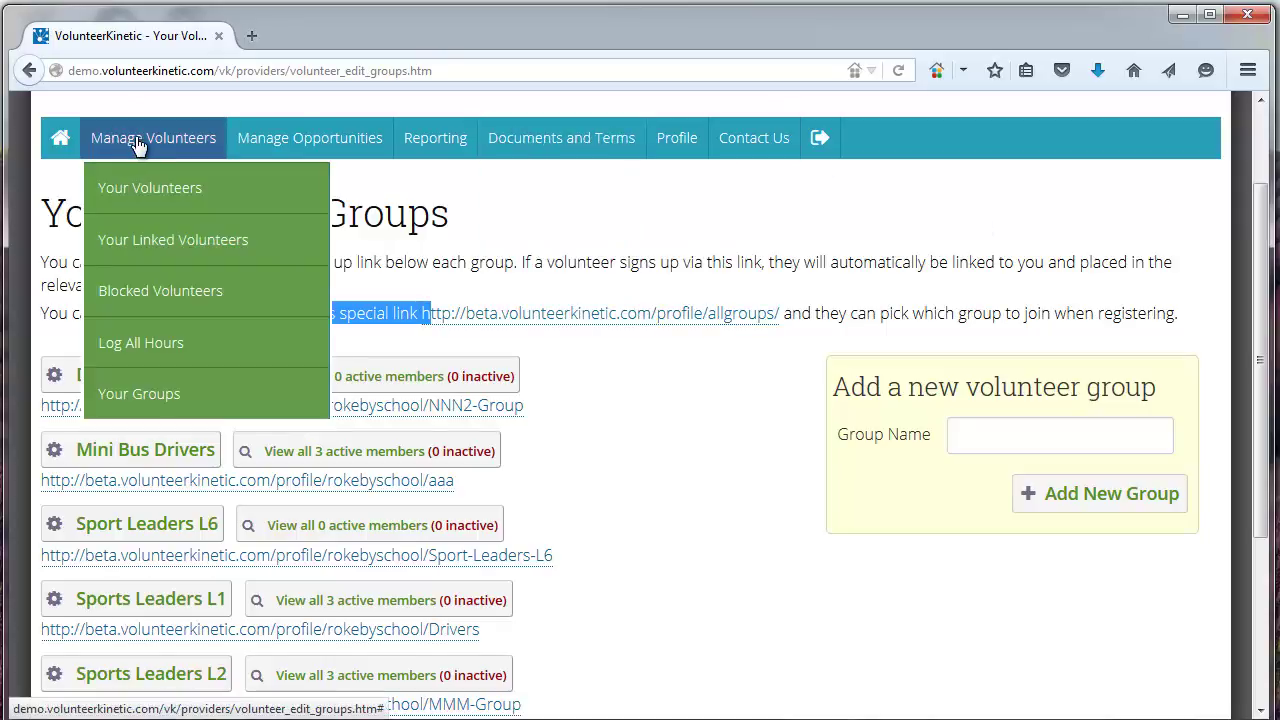
pyautogui.click(148, 200)
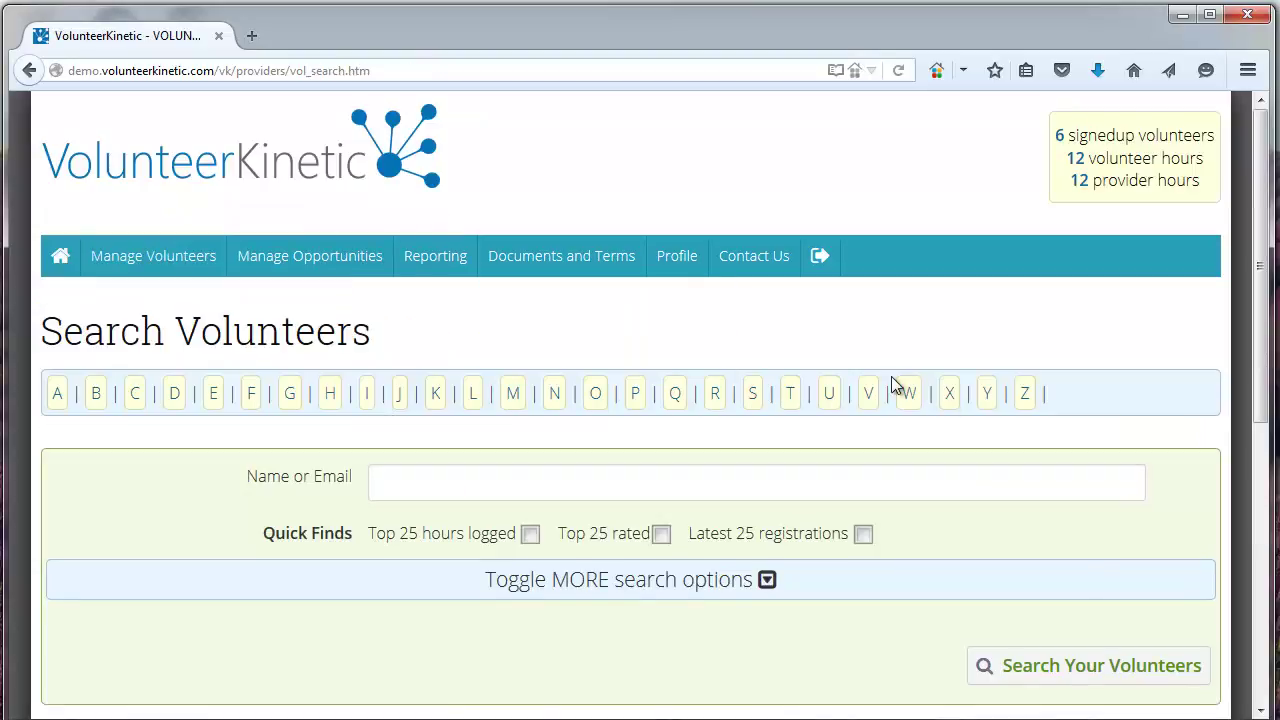
pyautogui.click(1076, 667)
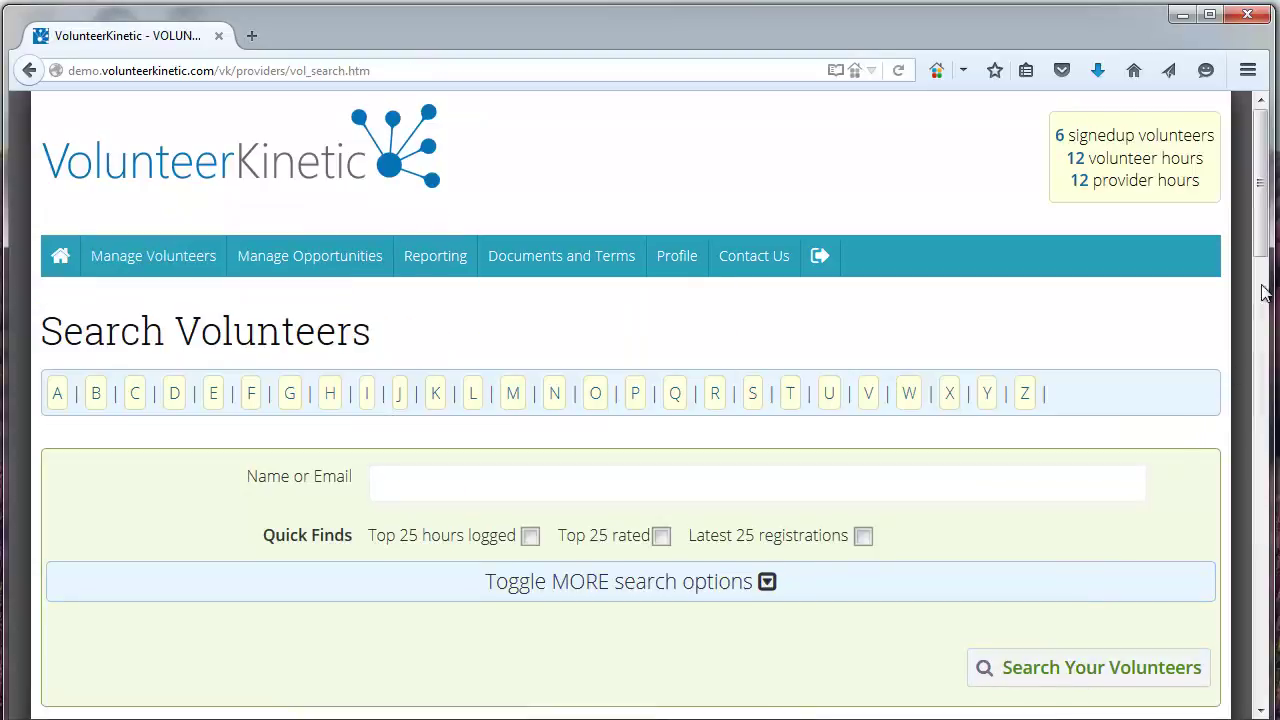
pyautogui.moveTo(1266, 217); pyautogui.dragTo(1270, 415)
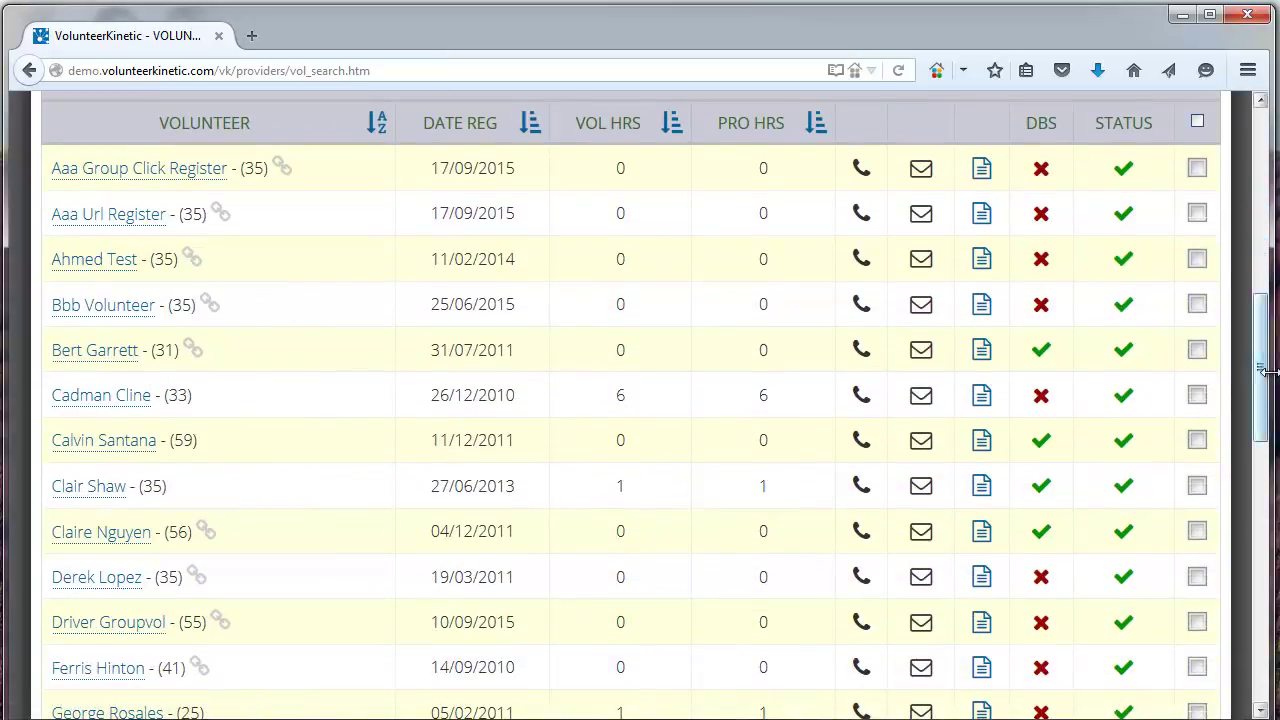
pyautogui.moveTo(1266, 366); pyautogui.dragTo(1272, 237)
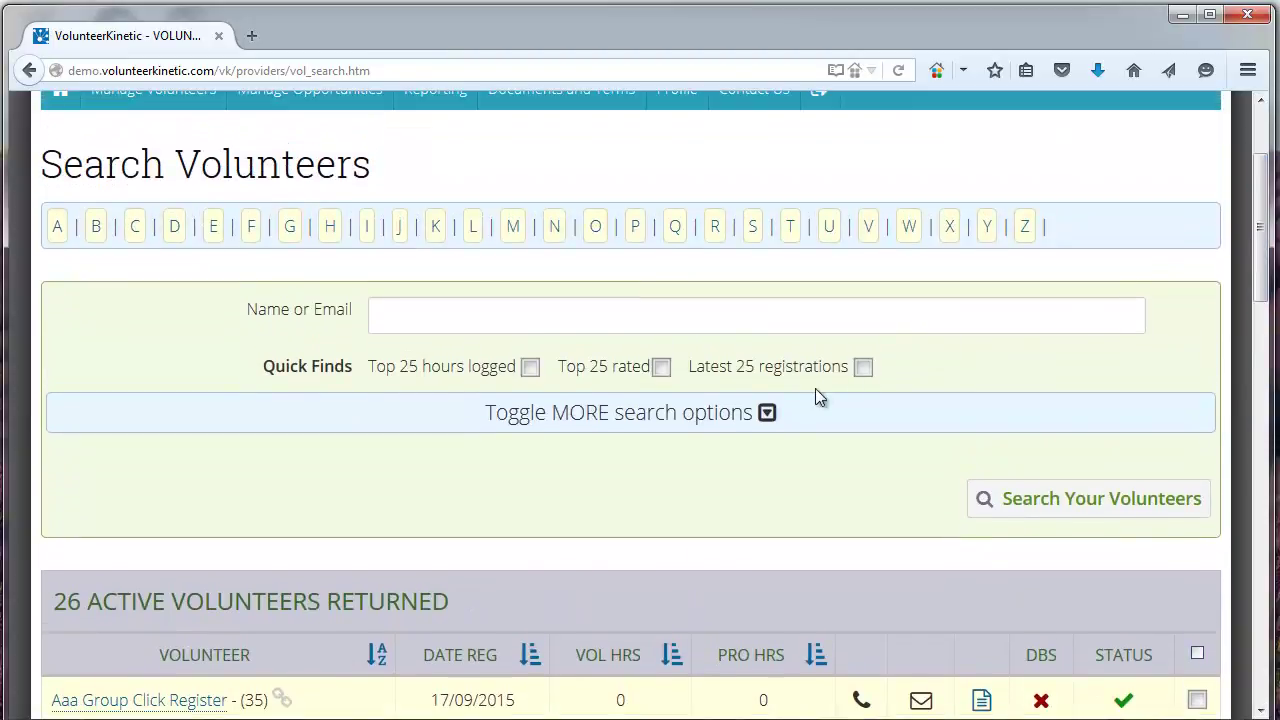
# Expand the additional search options and search for volunteers in the Sports Leaders L2 group.
pyautogui.click(767, 415)
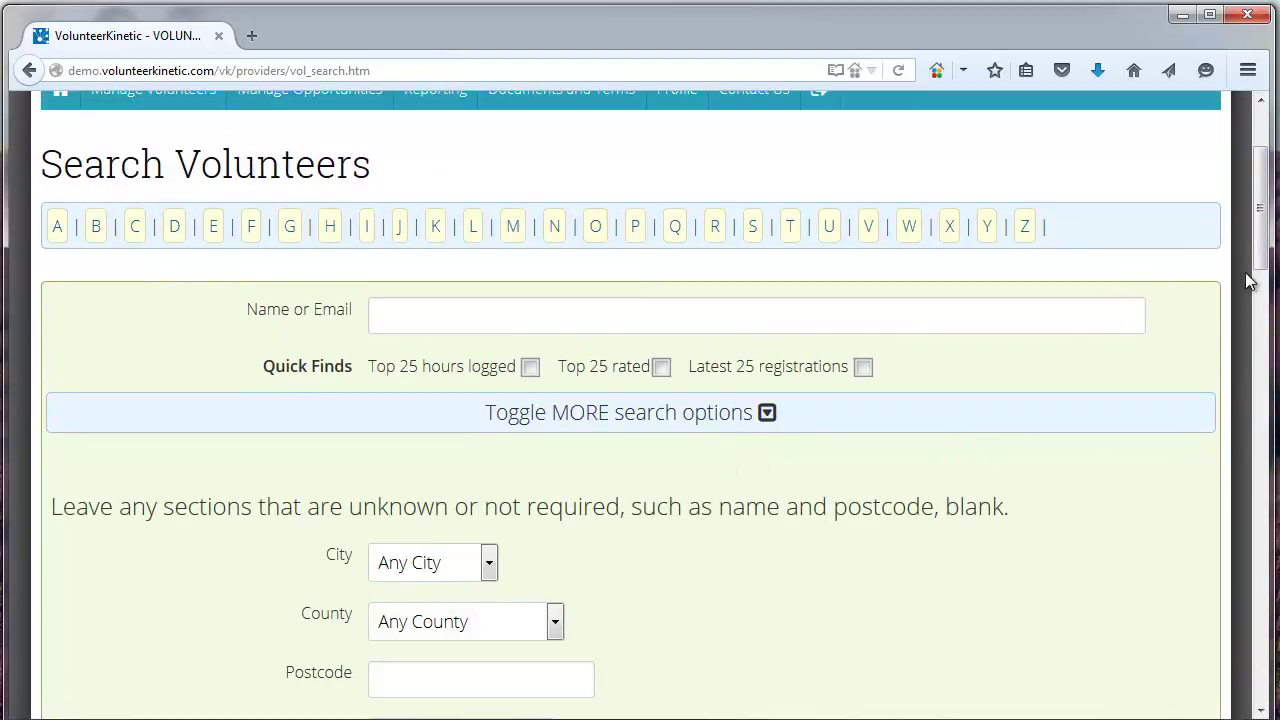
pyautogui.moveTo(1257, 254); pyautogui.dragTo(1256, 326)
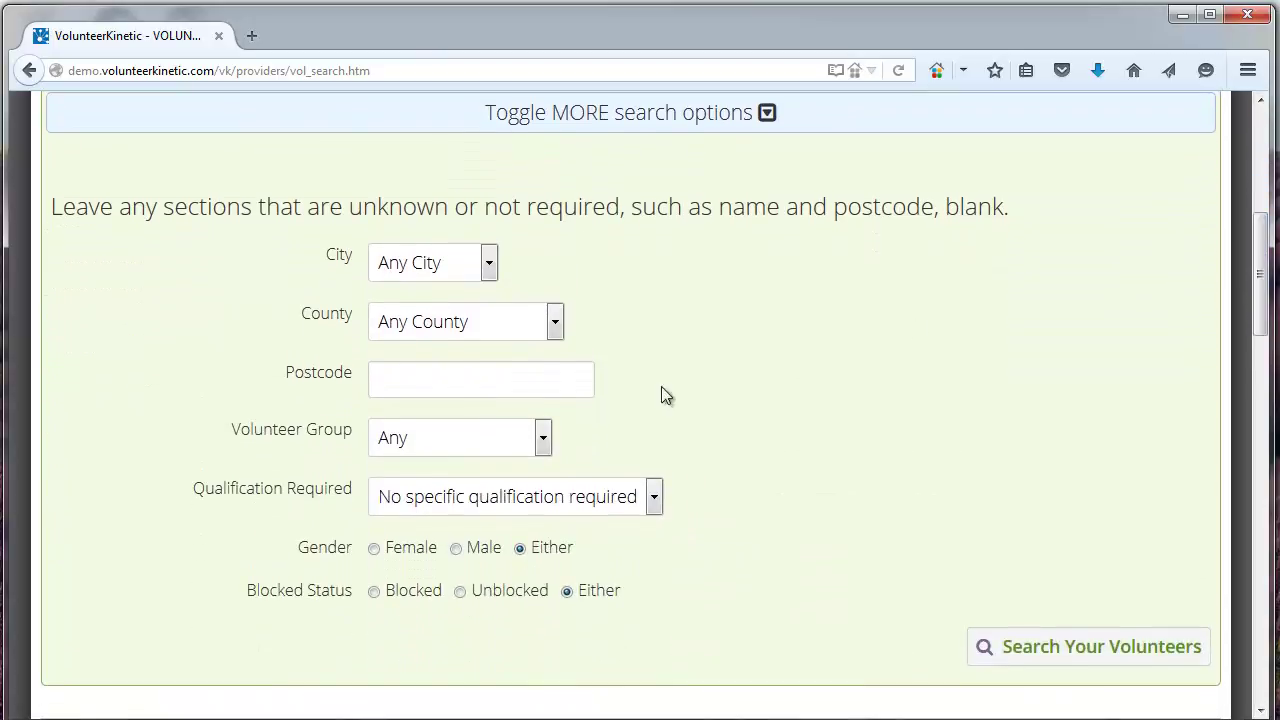
pyautogui.click(497, 440)
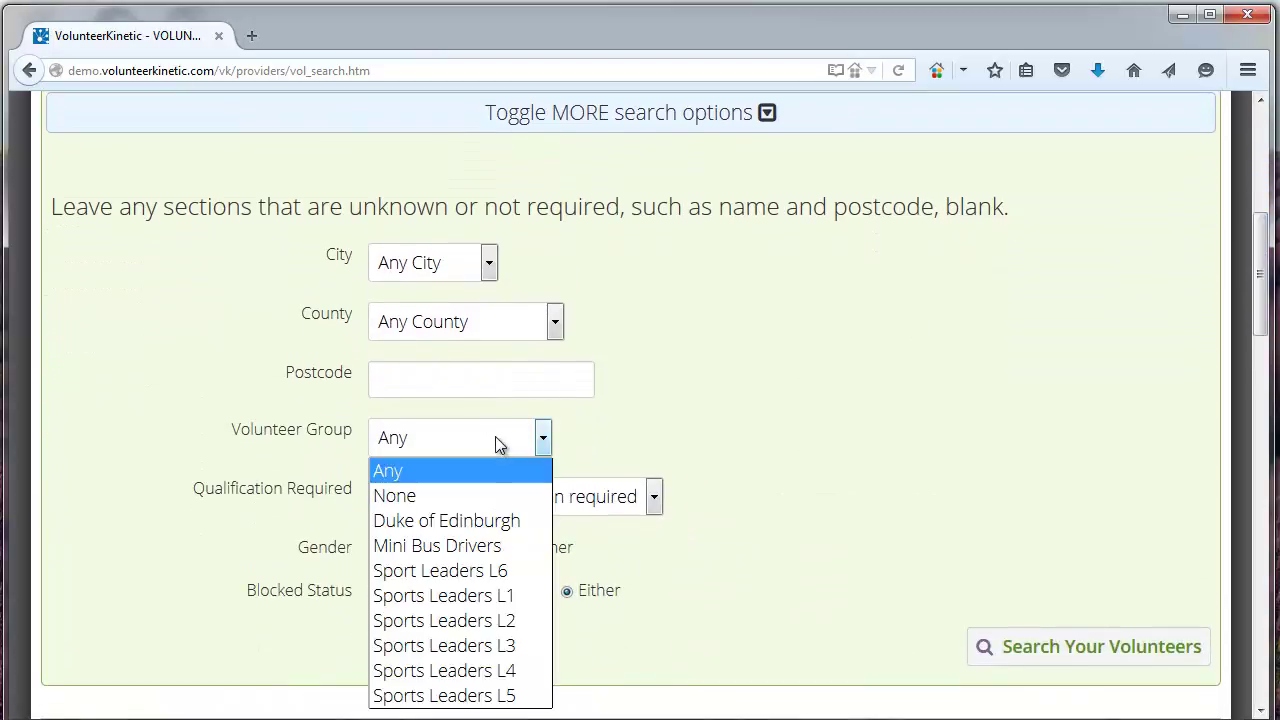
pyautogui.click(484, 621)
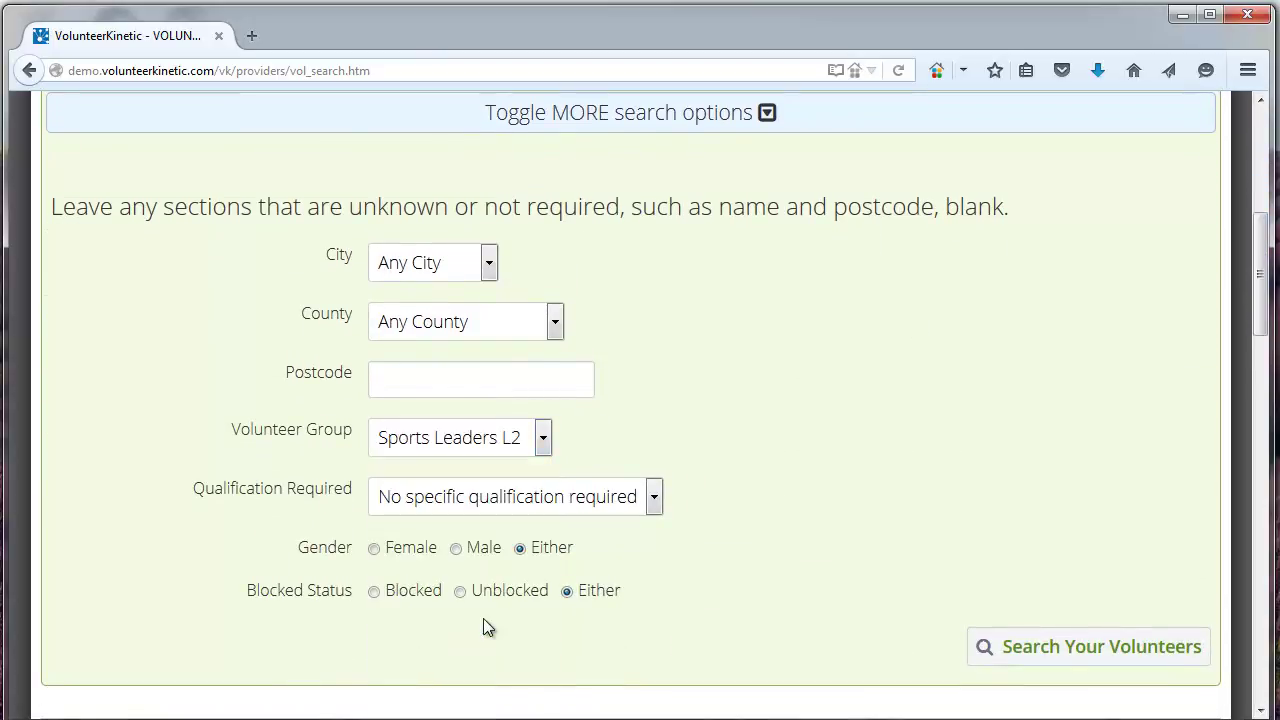
pyautogui.click(1118, 650)
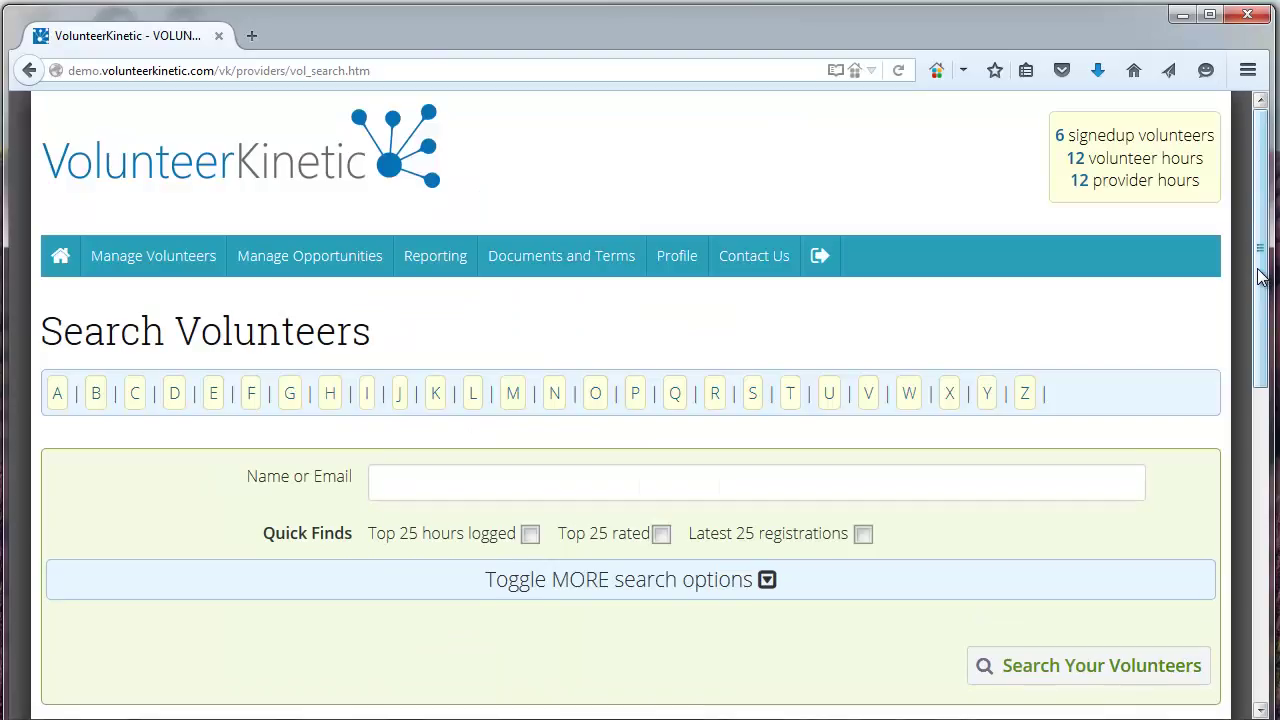
pyautogui.click(1260, 282)
pyautogui.scroll(-2, 640, 400)
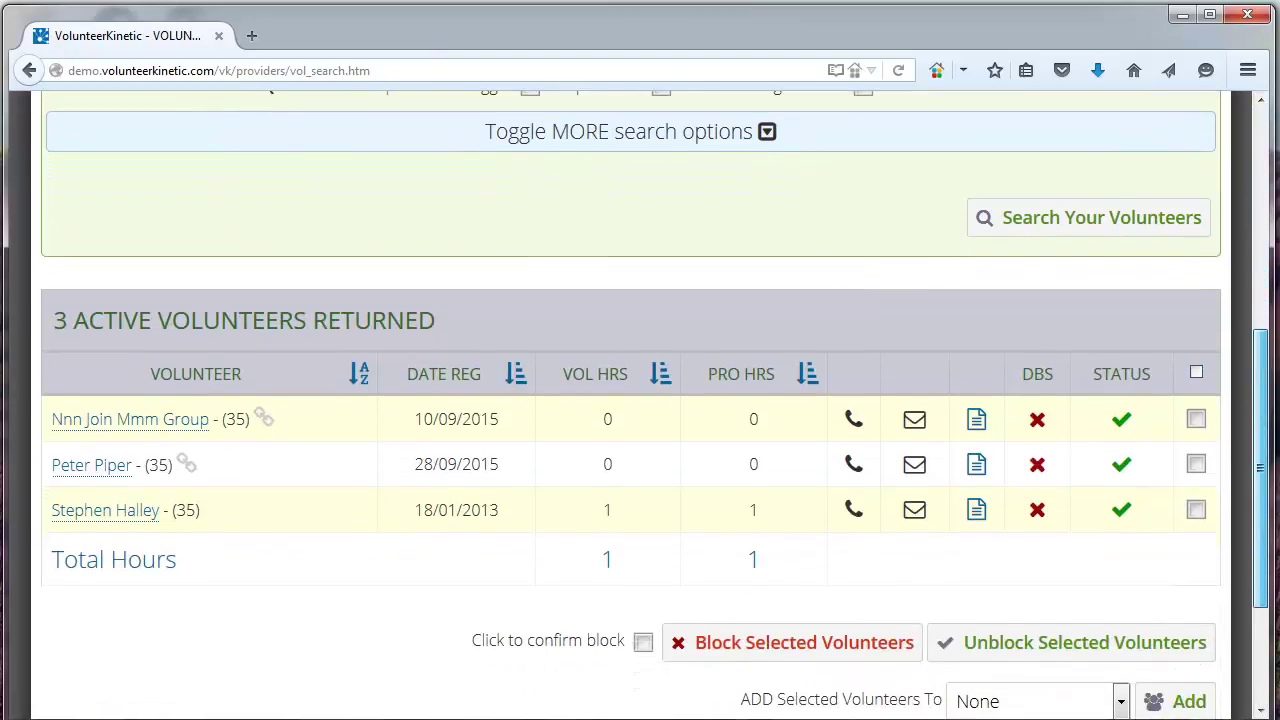
pyautogui.scroll(1, 640, 400)
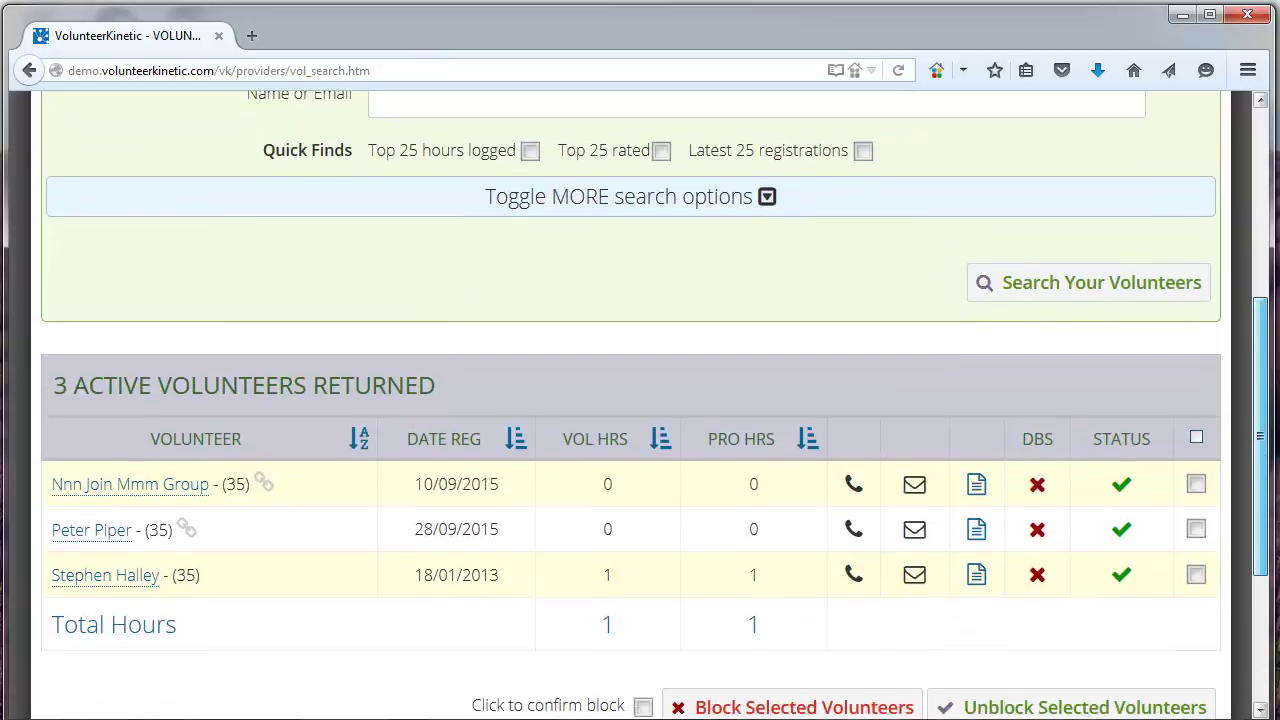
# Select the first and third volunteers in the results and review the block, group and email actions.
pyautogui.click(1196, 484)
pyautogui.click(1196, 575)
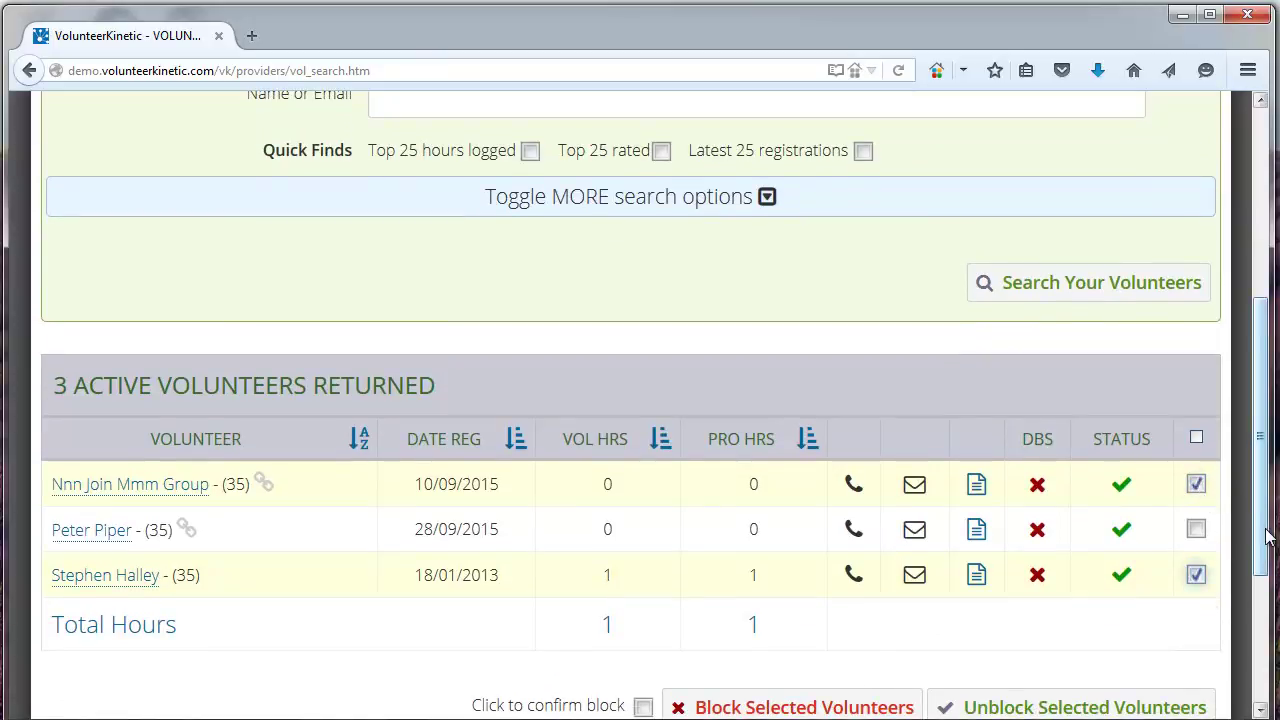
pyautogui.moveTo(1265, 543); pyautogui.dragTo(1272, 665)
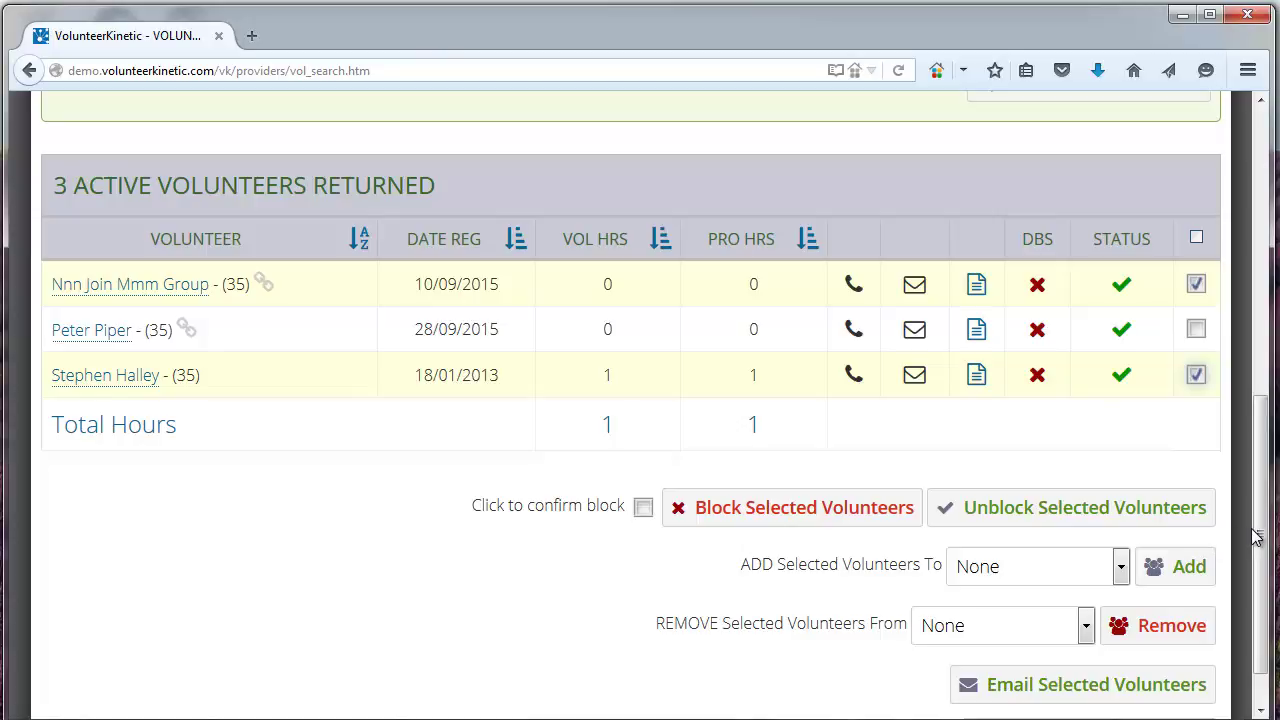
pyautogui.moveTo(1256, 537); pyautogui.dragTo(1266, 325)
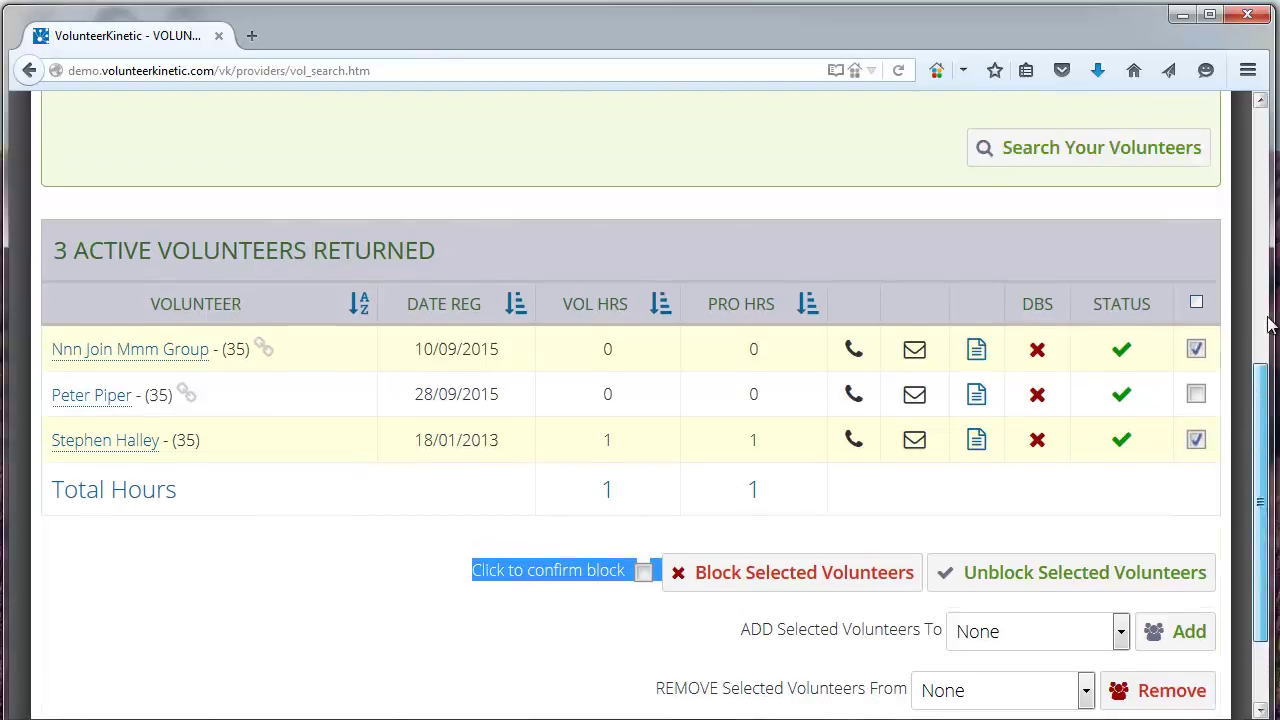
# Examine the first volunteer's email, mobile number, profile option, volunteer hours and provider hours in the results.
pyautogui.scroll(3, 1131, 477)
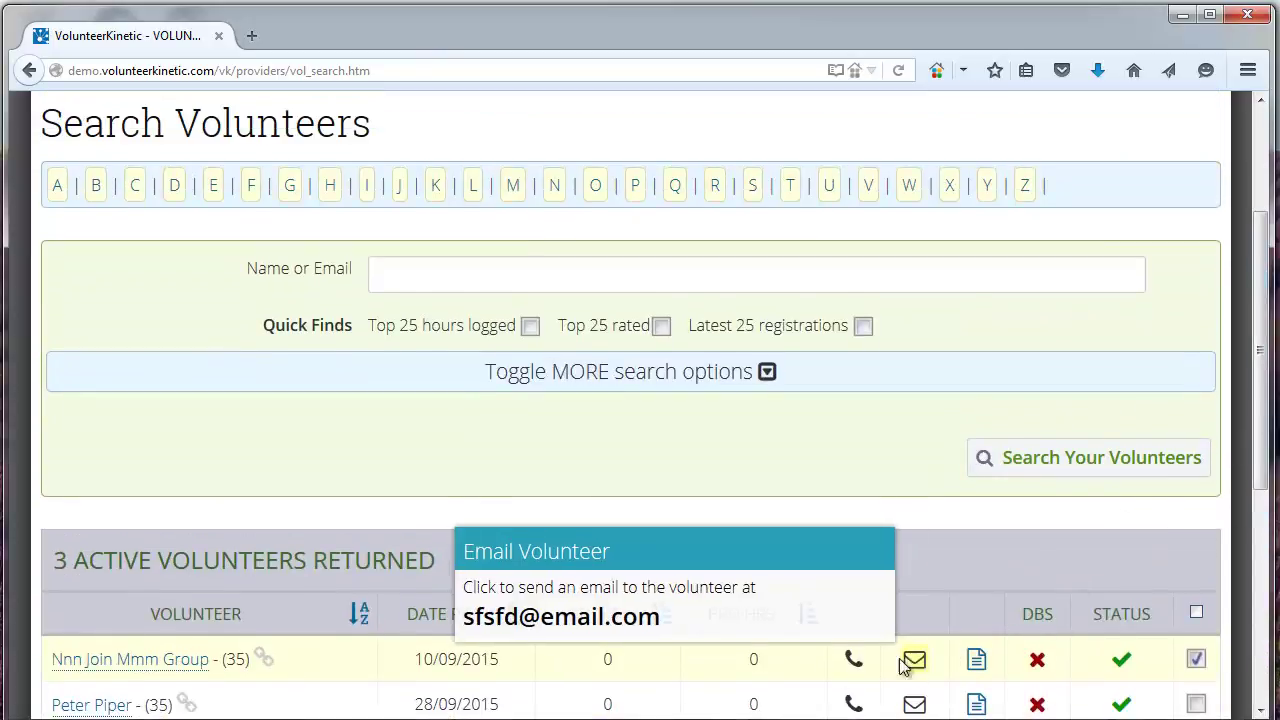
pyautogui.moveTo(850, 658)
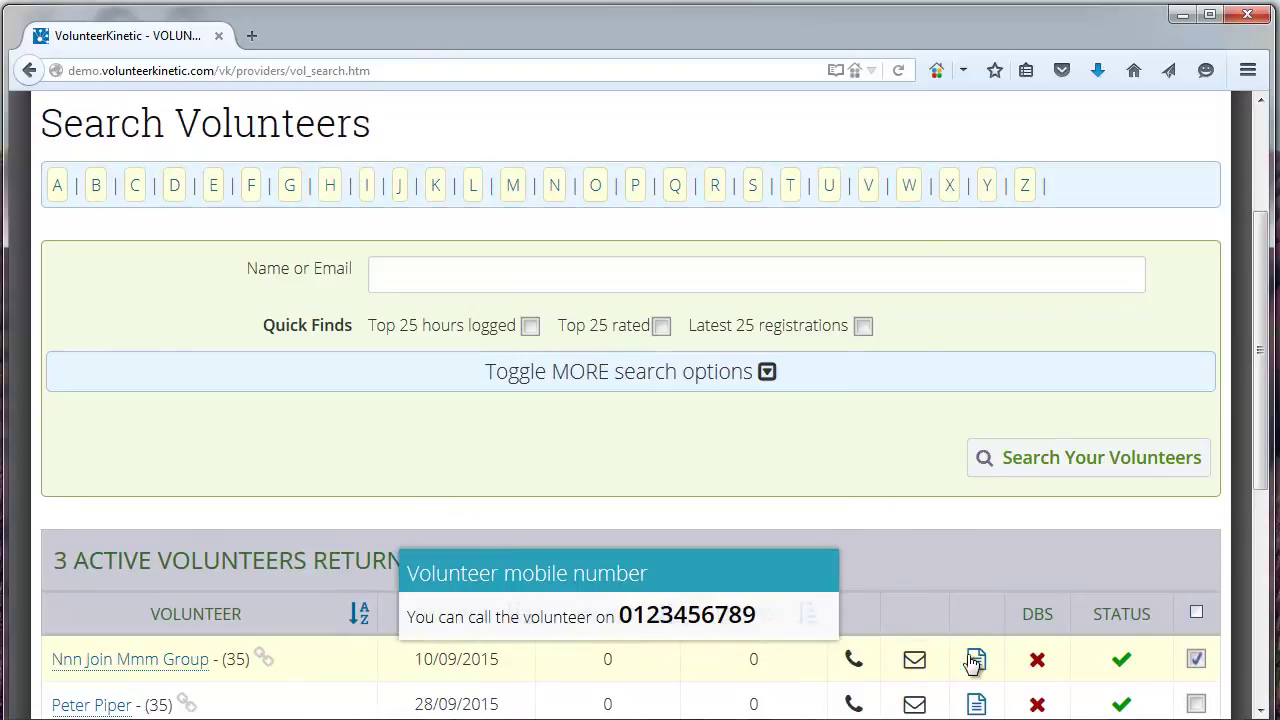
pyautogui.moveTo(978, 662)
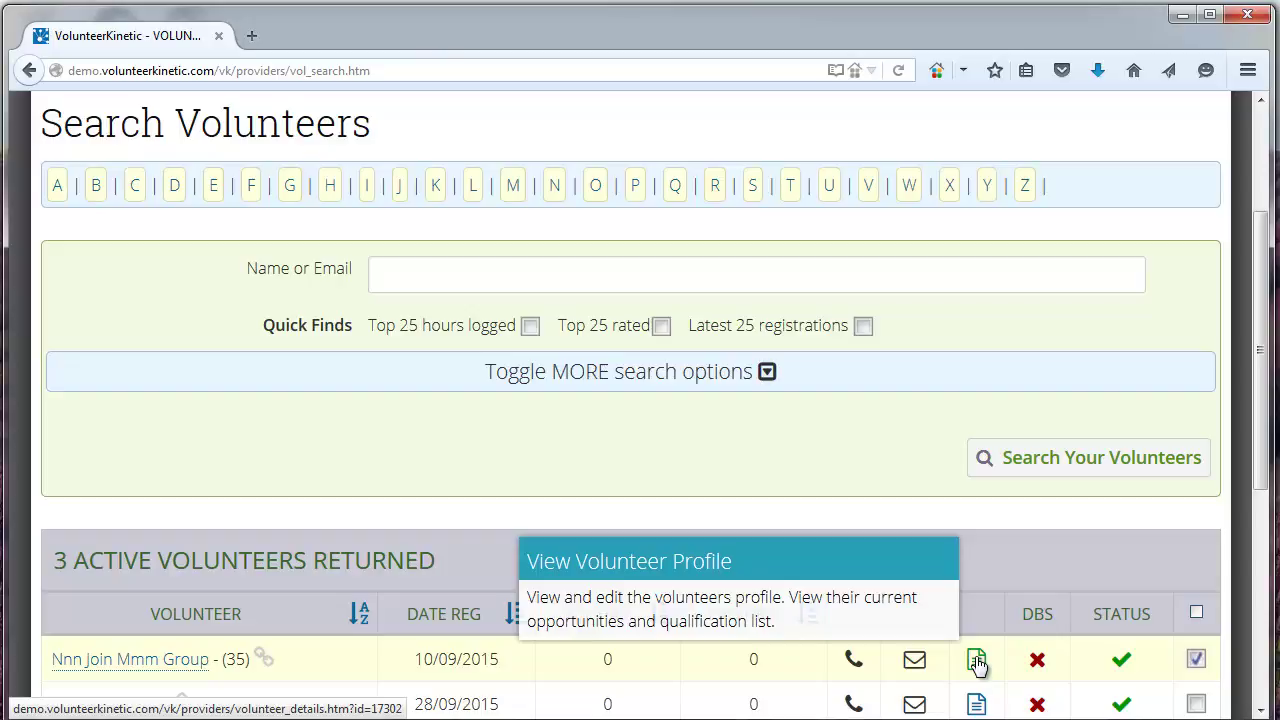
pyautogui.doubleClick(607, 659)
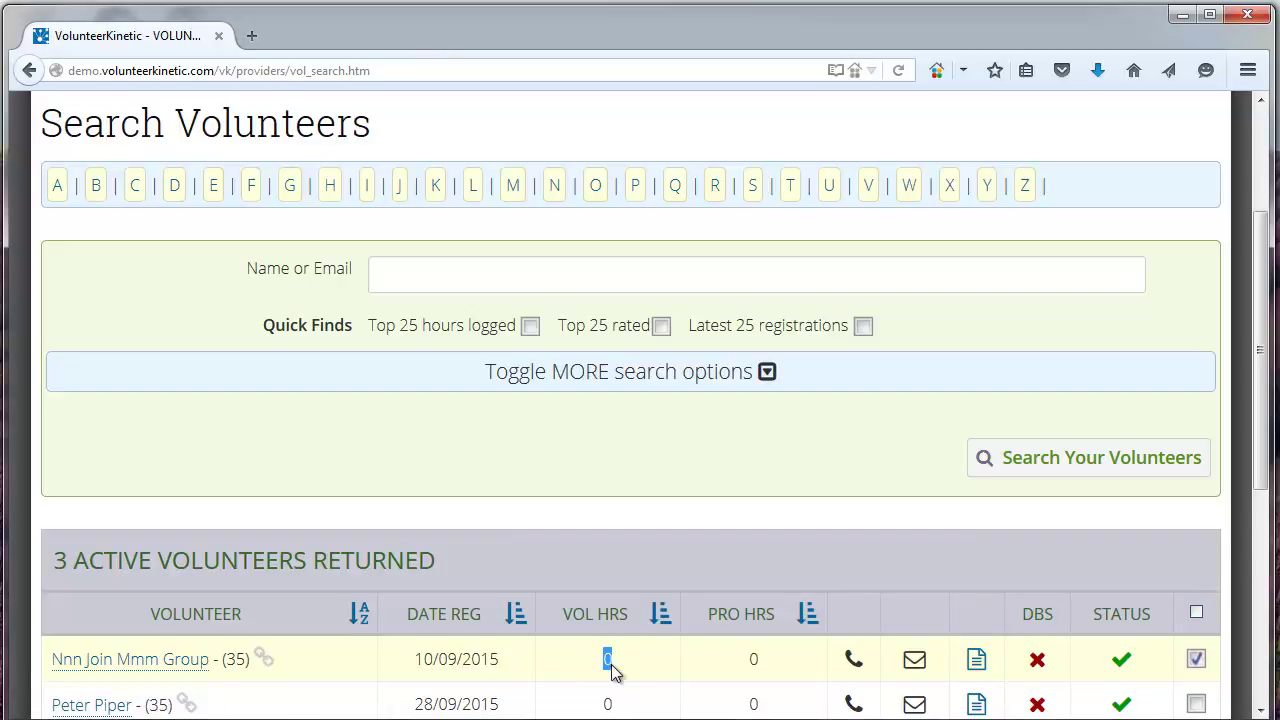
pyautogui.click(756, 660)
pyautogui.doubleClick(756, 660)
pyautogui.moveTo(1262, 412); pyautogui.dragTo(1262, 490)
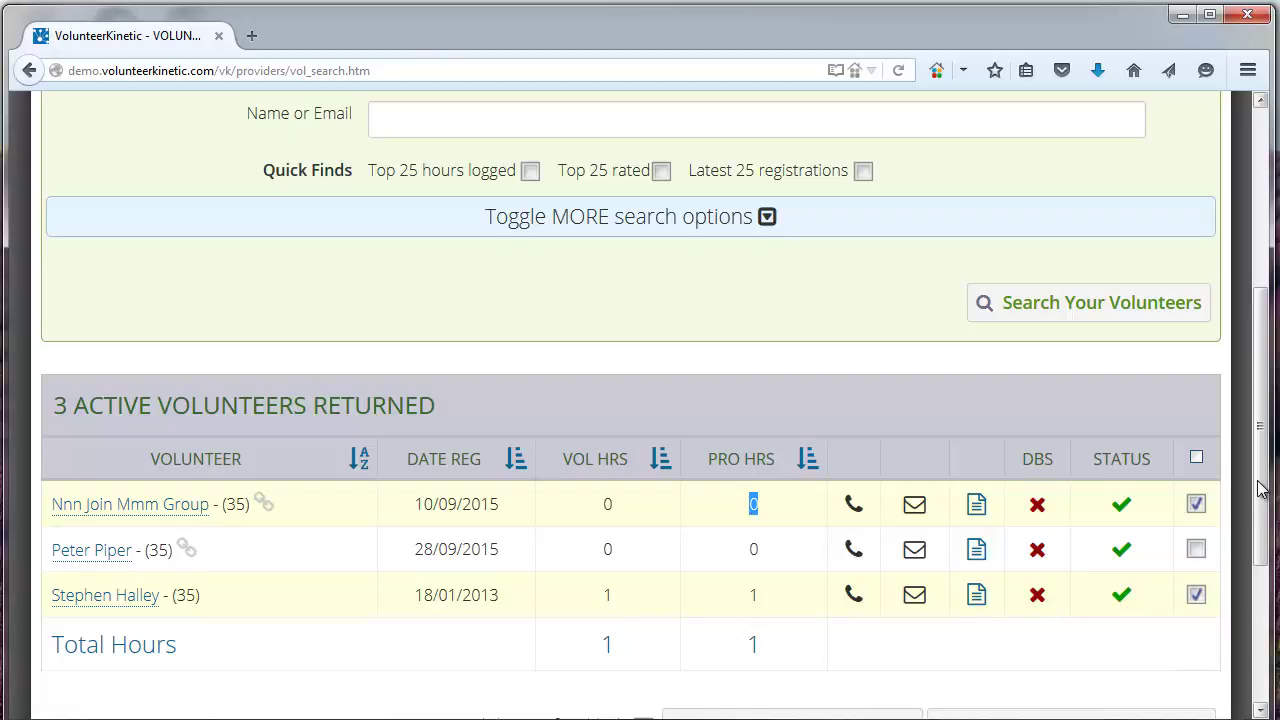
pyautogui.click(767, 509)
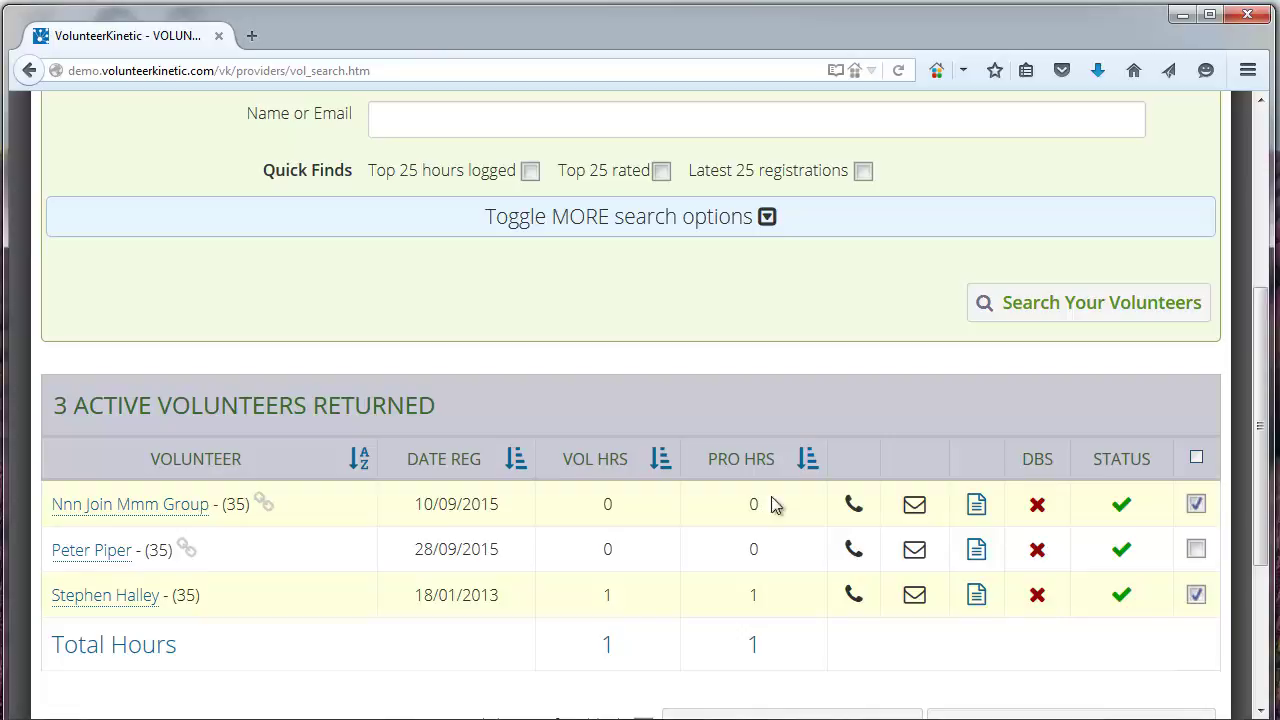
# Return to the site navigation and show the options for managing volunteers.
pyautogui.moveTo(1266, 358); pyautogui.dragTo(1265, 225)
pyautogui.scroll(2, 1266, 225)
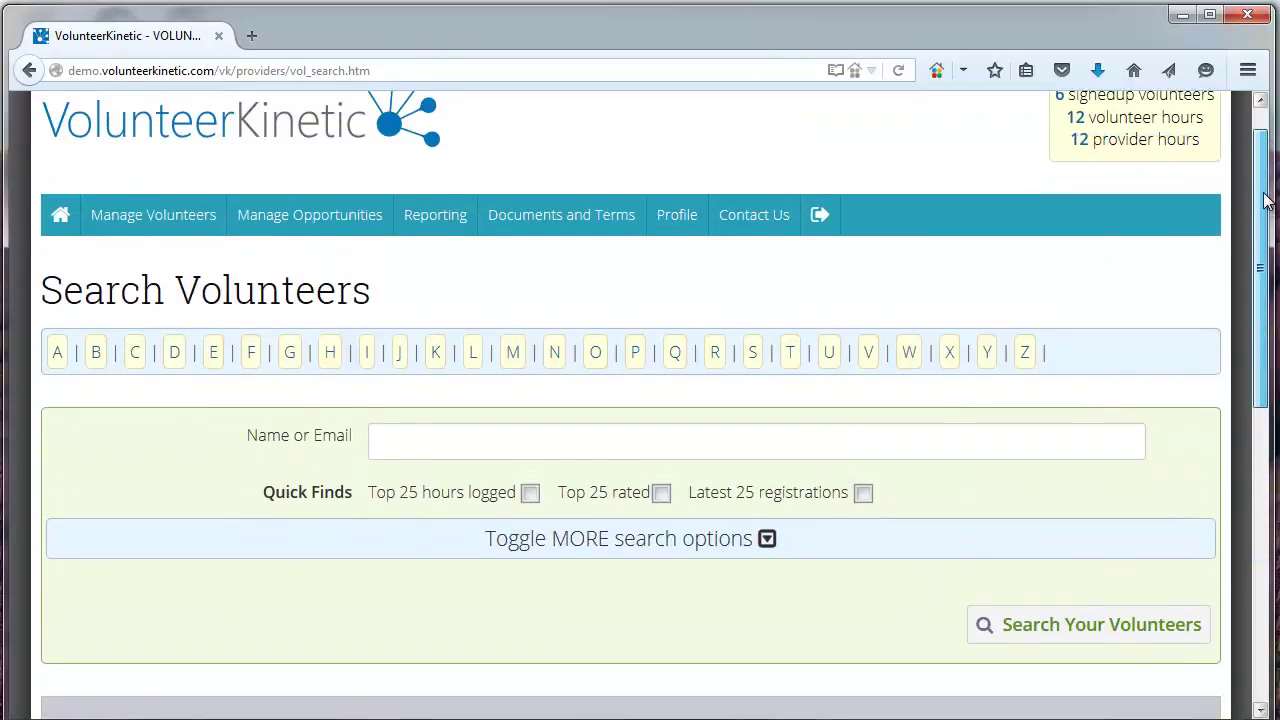
pyautogui.scroll(1, 1266, 251)
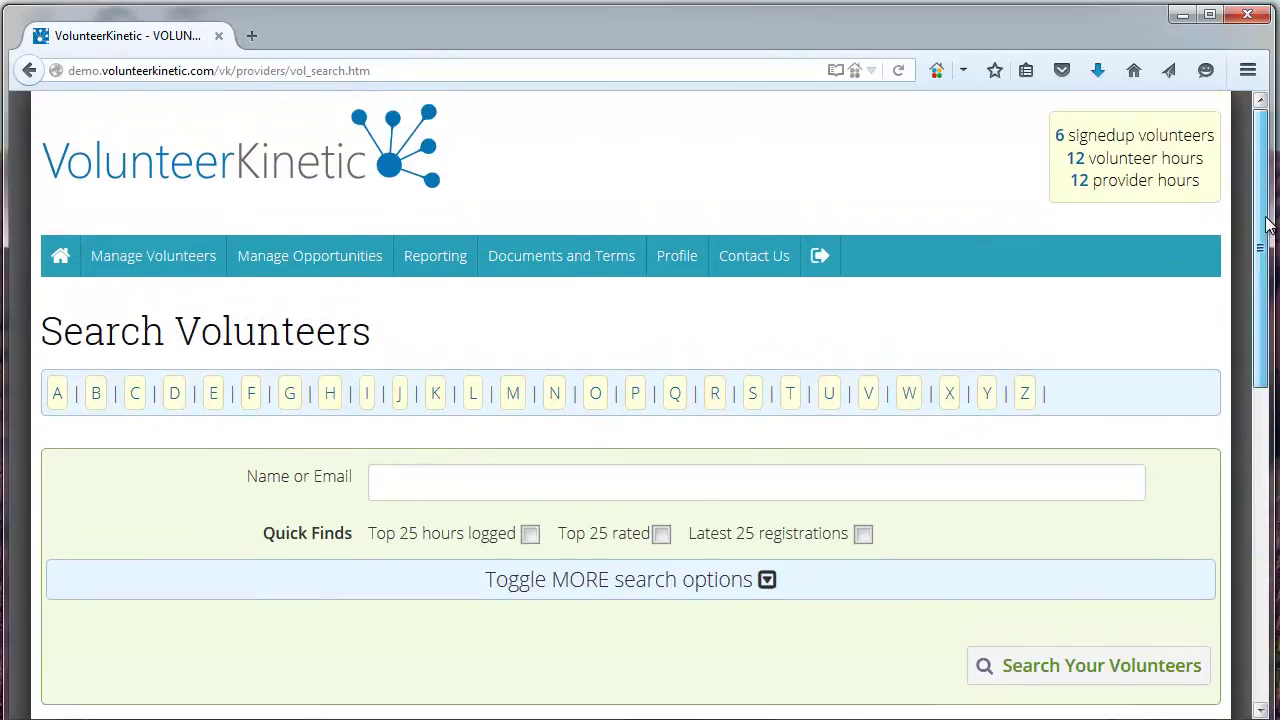
pyautogui.moveTo(209, 251)
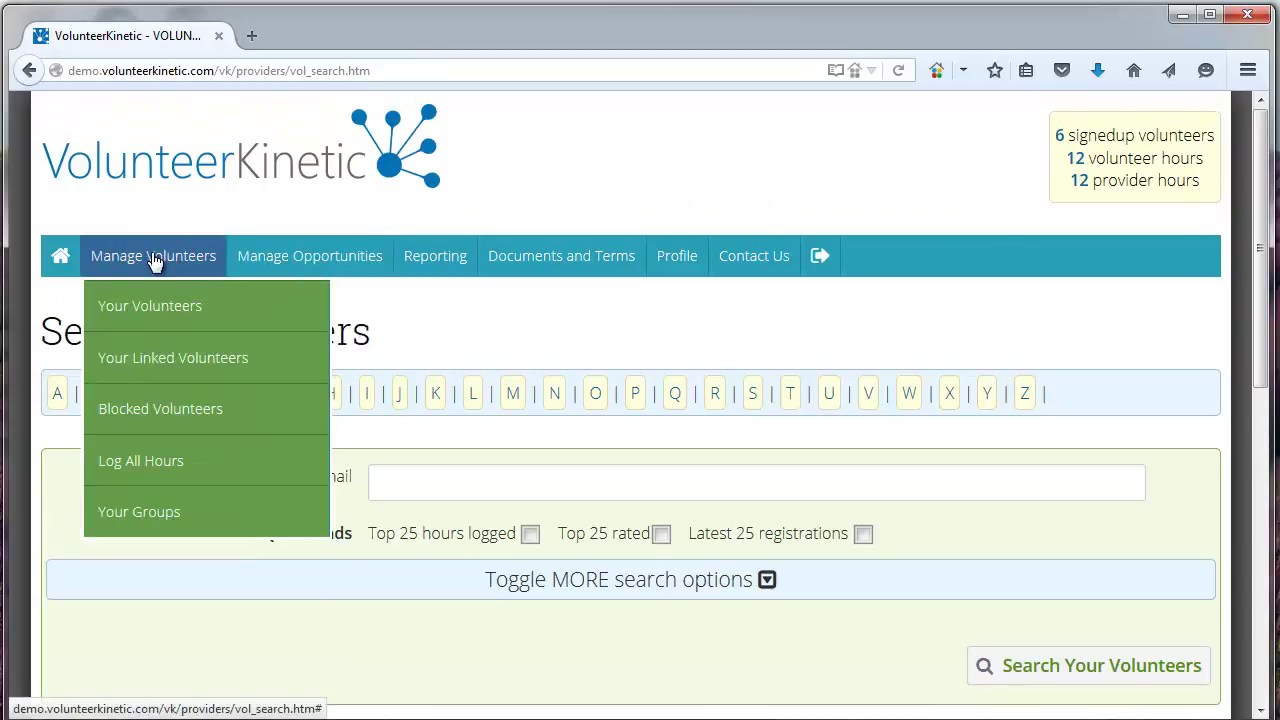